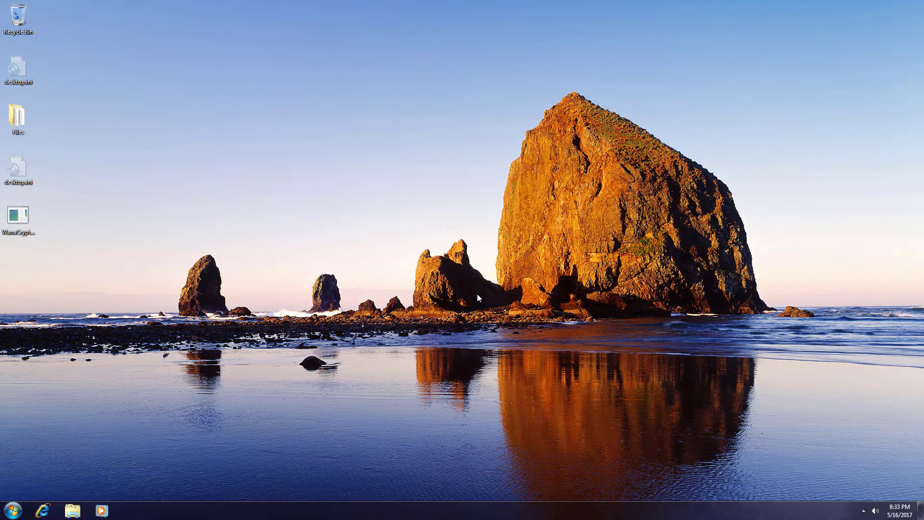
# - Open the Files folder on the desktop, move its window aside, and view the contents of Hello.txt
pyautogui.doubleClick(17, 117)
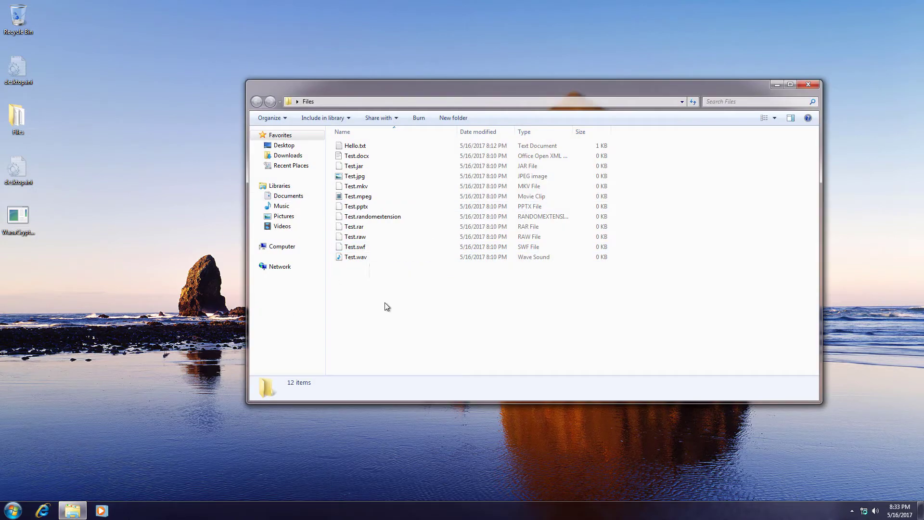
pyautogui.moveTo(424, 92); pyautogui.dragTo(510, 101)
pyautogui.doubleClick(469, 153)
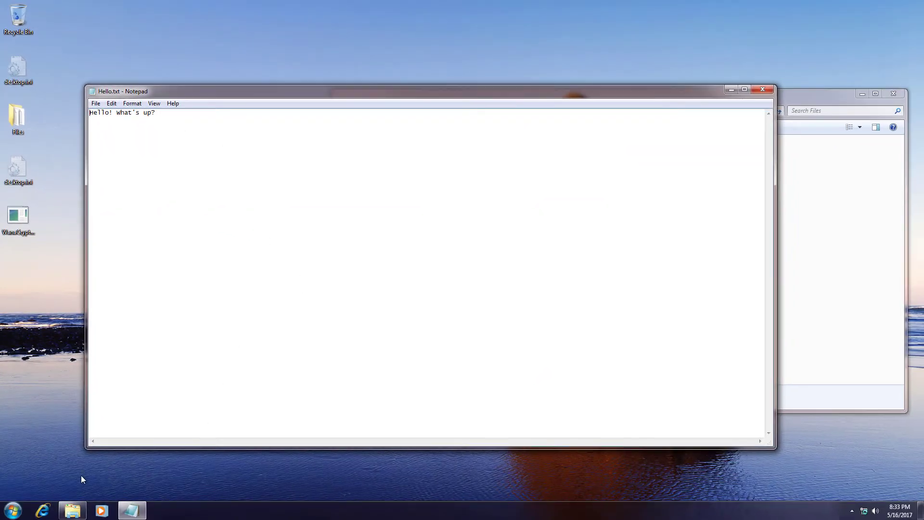
# - Return to the file browser and view the Sample Pictures folder in the Pictures library
pyautogui.click(72, 509)
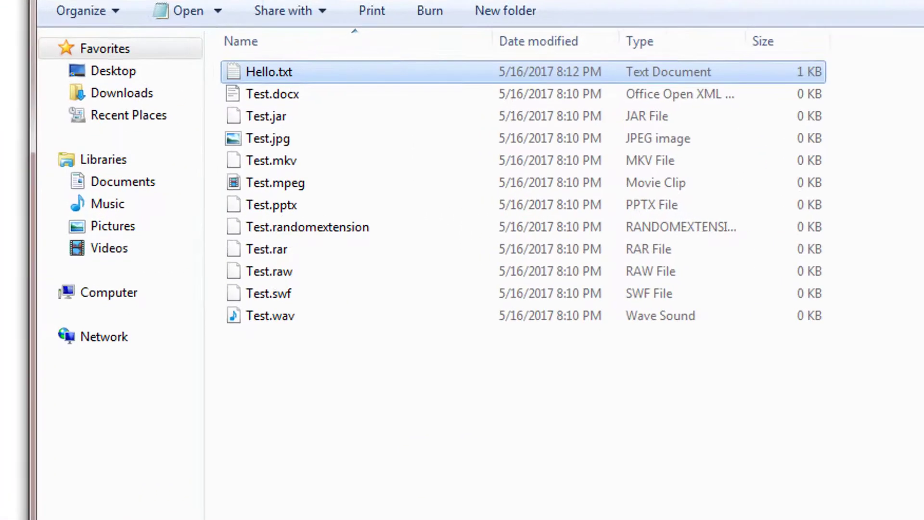
pyautogui.click(103, 228)
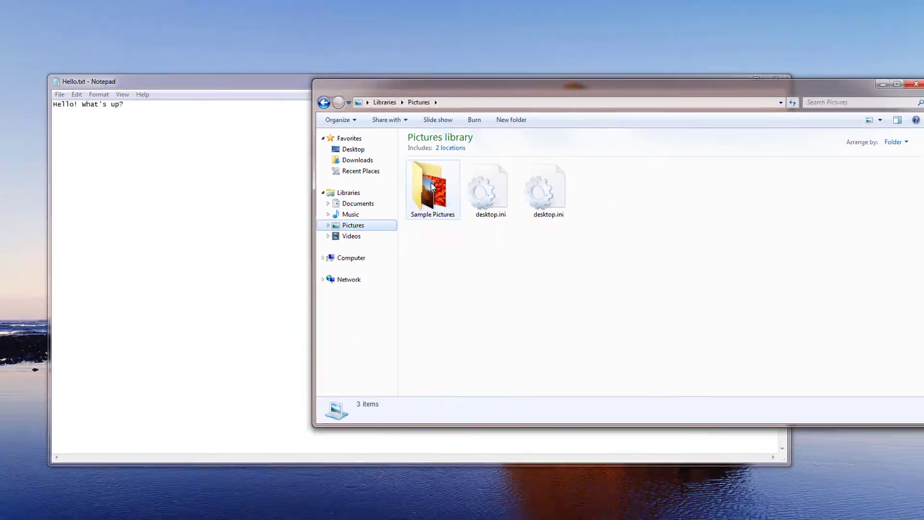
pyautogui.doubleClick(431, 185)
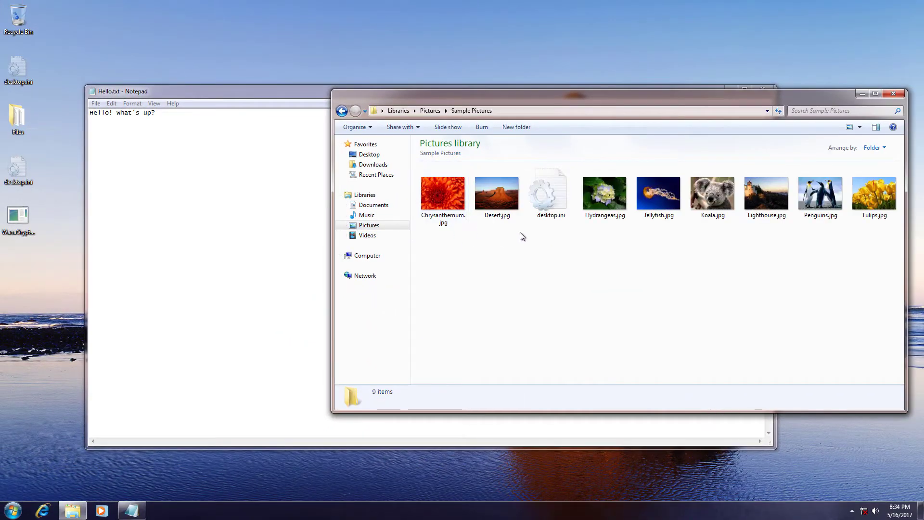
# - Go back up to Libraries and view the Sample Videos folder in the Videos library
pyautogui.click(430, 111)
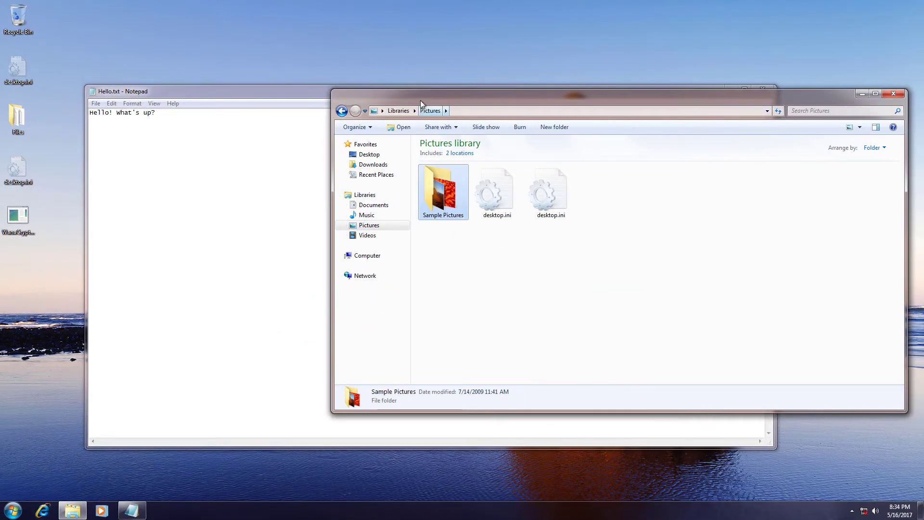
pyautogui.click(398, 110)
pyautogui.doubleClick(429, 200)
pyautogui.doubleClick(451, 204)
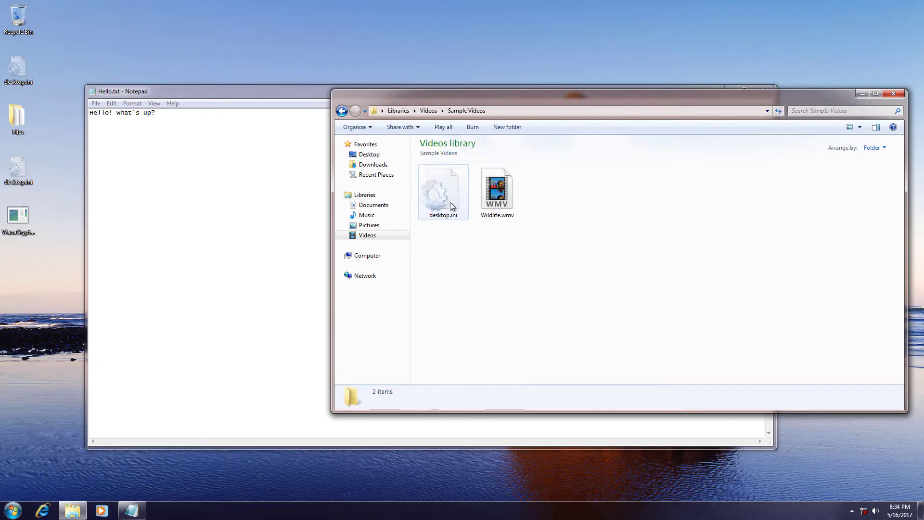
# - Play Wildlife.wmv, accepting the recommended Windows Media Player settings, and close the player after a few seconds
pyautogui.doubleClick(493, 209)
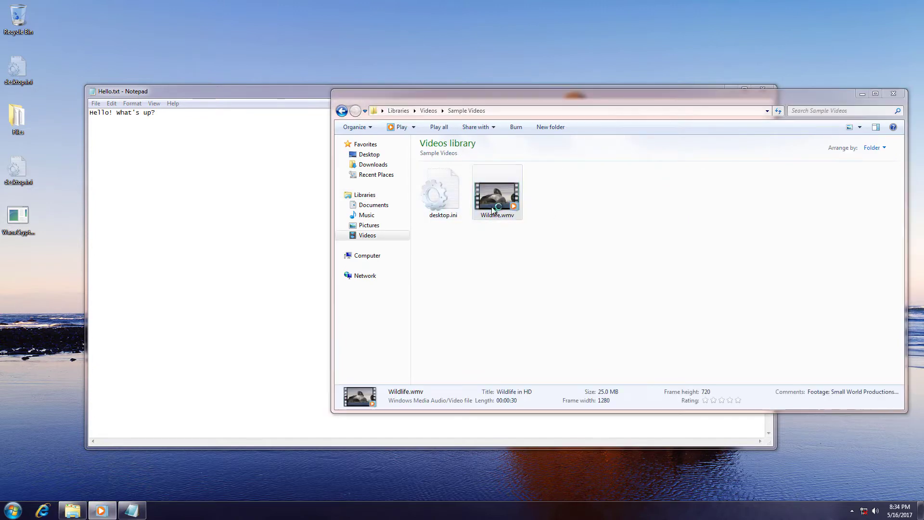
pyautogui.click(427, 245)
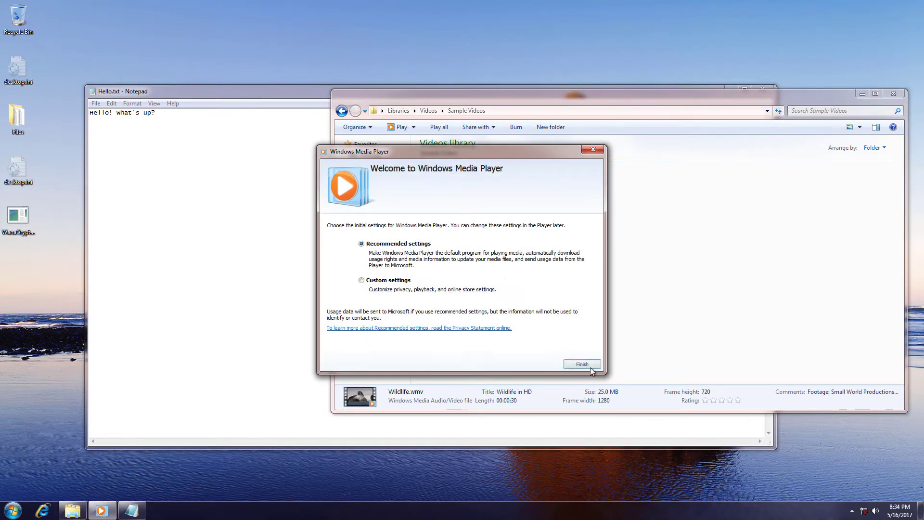
pyautogui.click(581, 364)
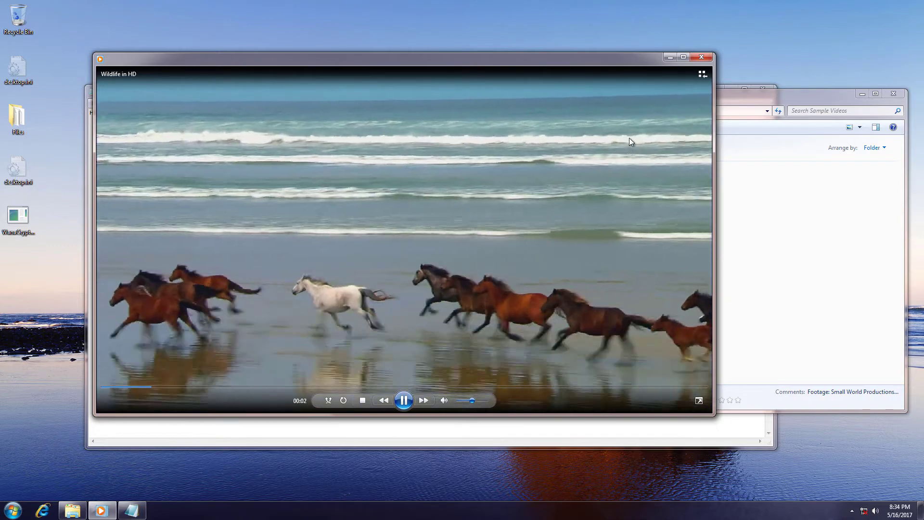
pyautogui.click(700, 56)
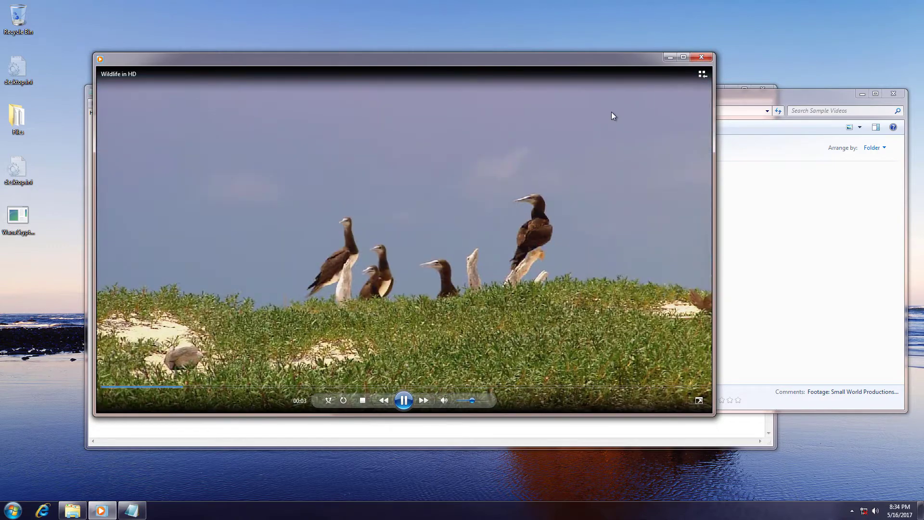
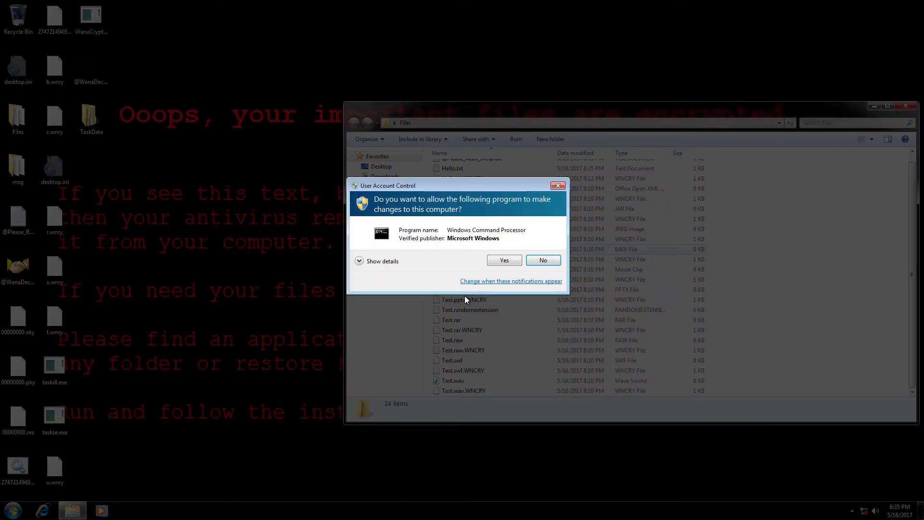
# - Allow Windows Command Processor to make changes, and move the Wana Decrypt0r 2.0 window clear of the Files window
pyautogui.click(501, 260)
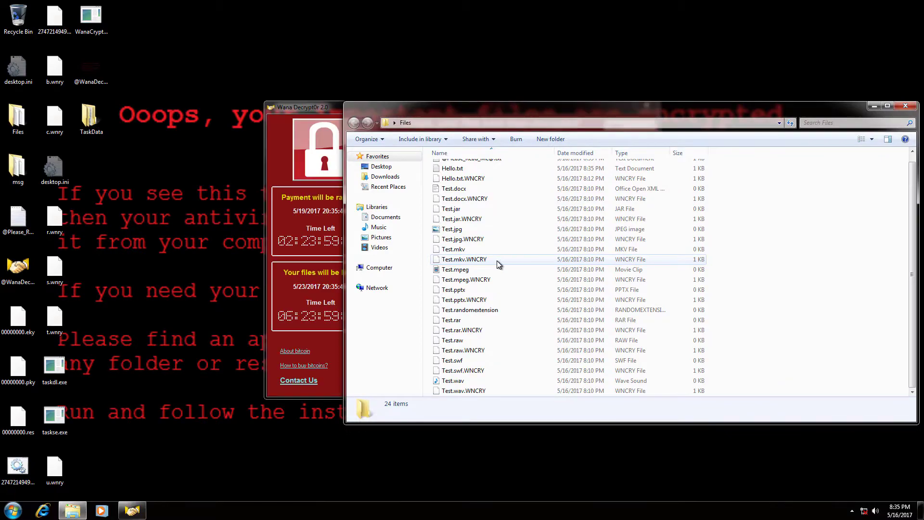
pyautogui.click(310, 106)
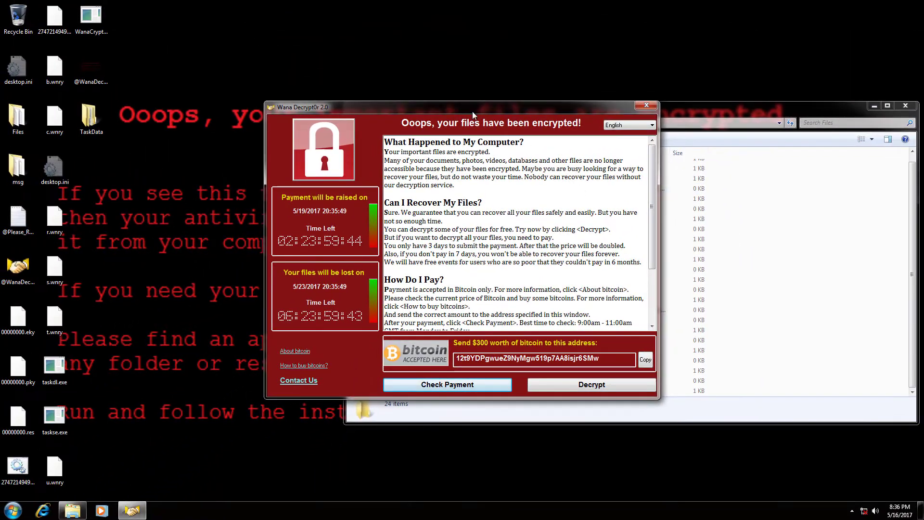
pyautogui.moveTo(458, 104); pyautogui.dragTo(324, 107)
# - Open Hello.txt from the Files folder, select all of its text to inspect it, and close Notepad
pyautogui.click(673, 258)
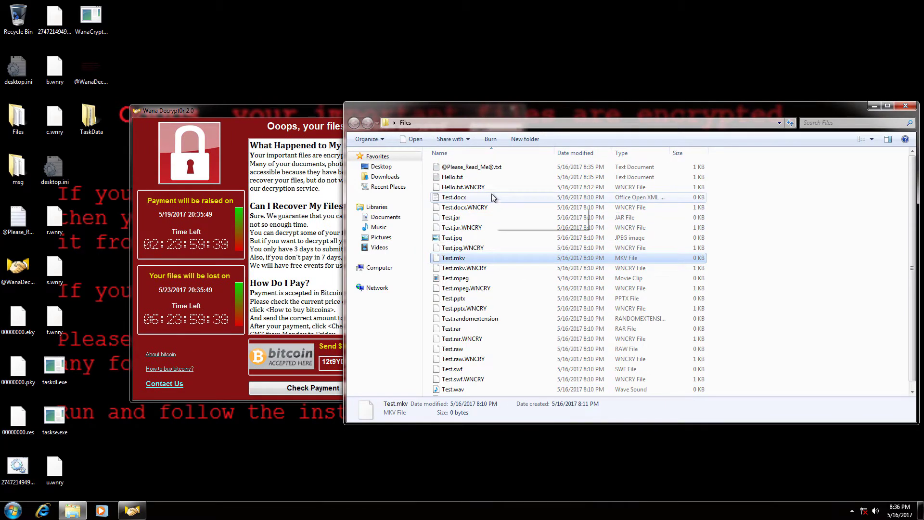
pyautogui.doubleClick(483, 179)
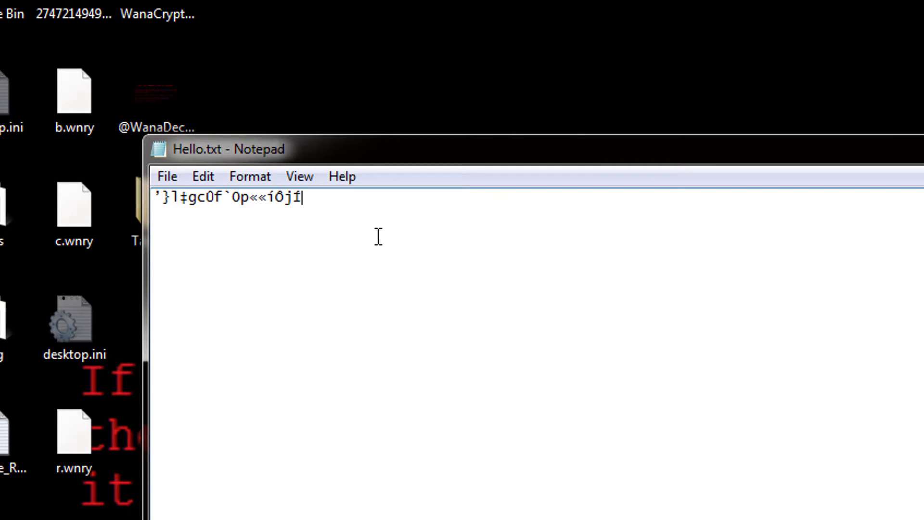
pyautogui.hotkey('ctrl', 'a')
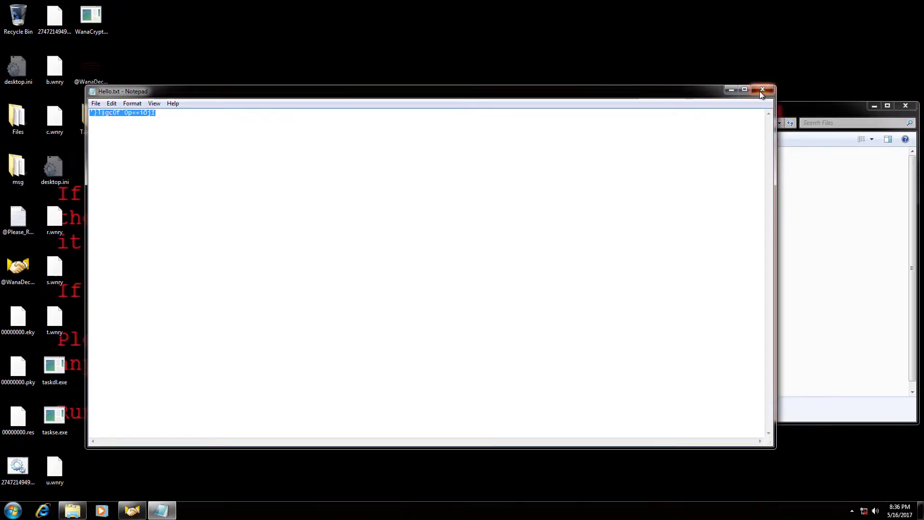
pyautogui.click(762, 91)
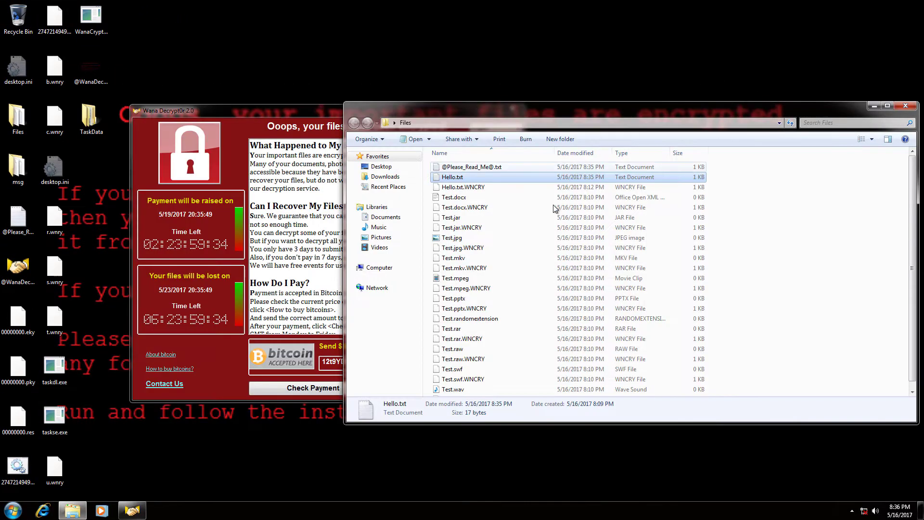
# - Try to open the Chrysanthemum picture in Sample Pictures, cancel the program prompt, and bring the folder window forward
pyautogui.click(382, 237)
pyautogui.doubleClick(469, 207)
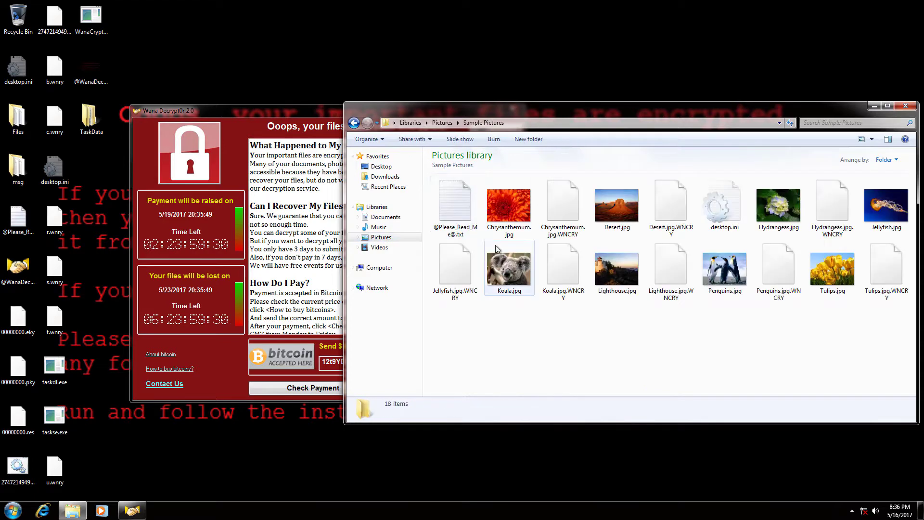
pyautogui.click(512, 226)
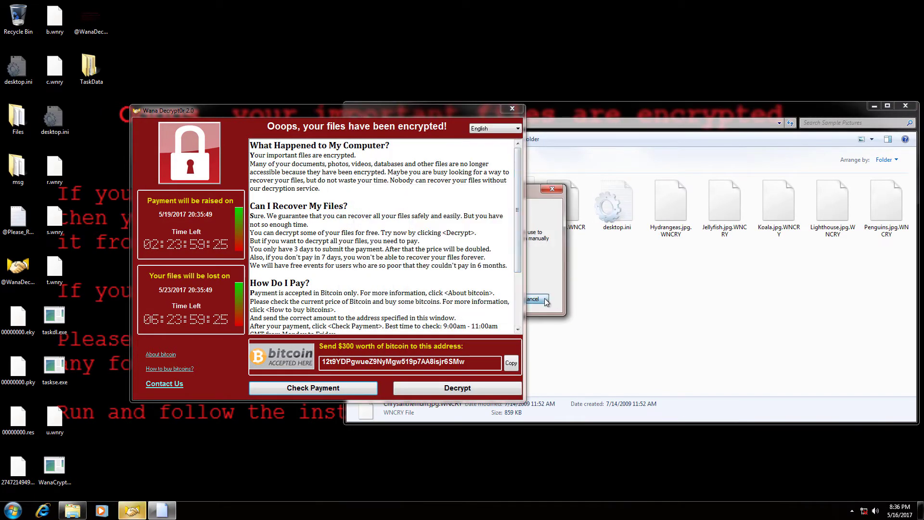
pyautogui.click(545, 299)
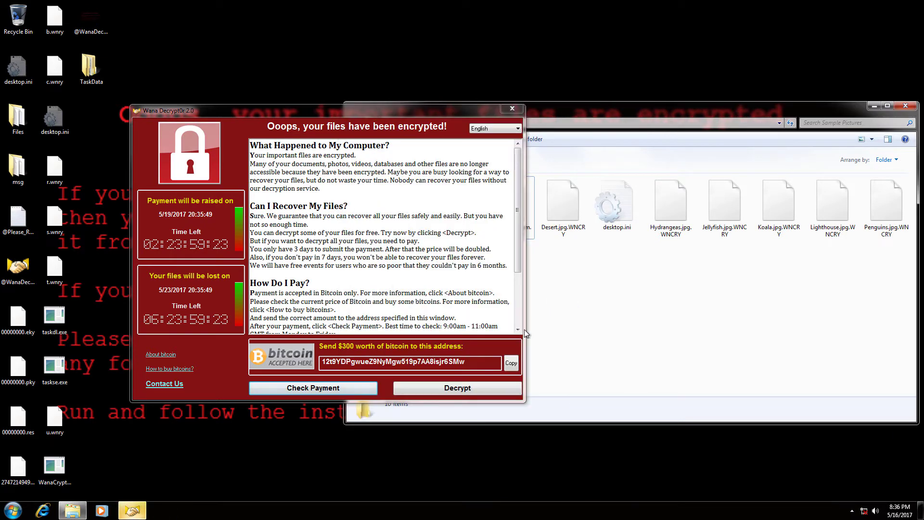
pyautogui.click(581, 105)
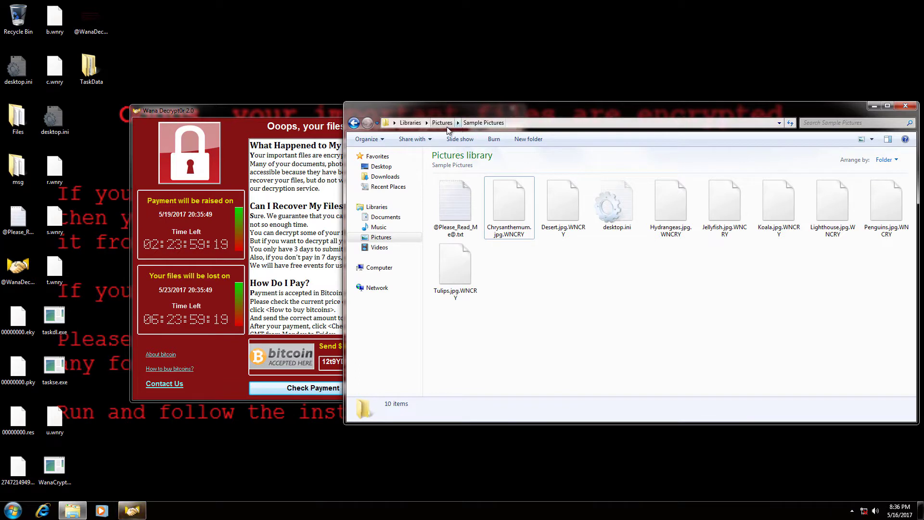
# - Go back to the Files folder and check the Hello.txt.WNCRY entry
pyautogui.click(354, 123)
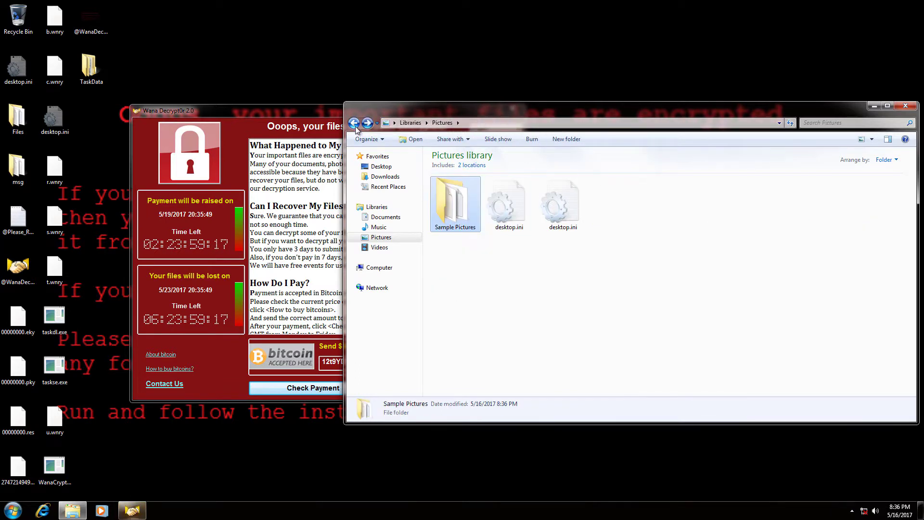
pyautogui.click(355, 124)
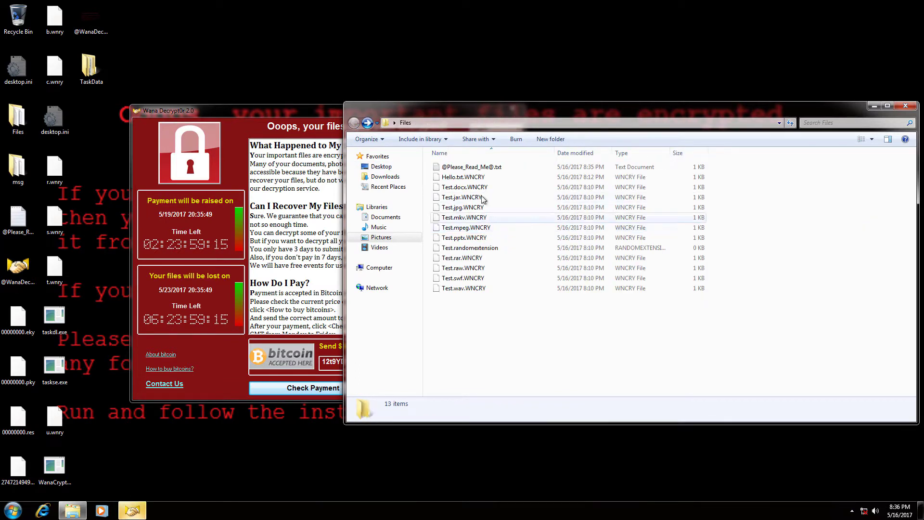
pyautogui.click(480, 178)
pyautogui.click(497, 315)
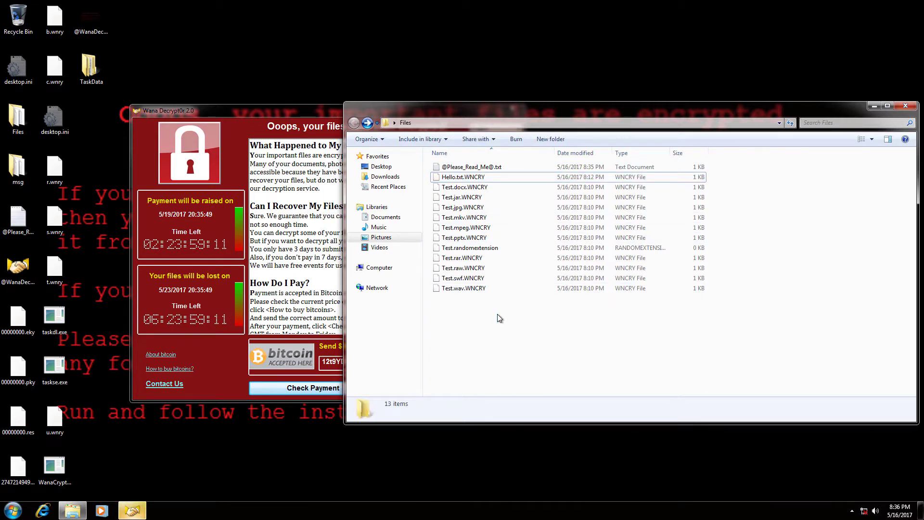
# - Check Wildlife.wmv.WNCRY in the Sample Videos folder, and go back to the Files folder
pyautogui.click(380, 247)
pyautogui.click(476, 204)
pyautogui.doubleClick(477, 205)
pyautogui.click(562, 208)
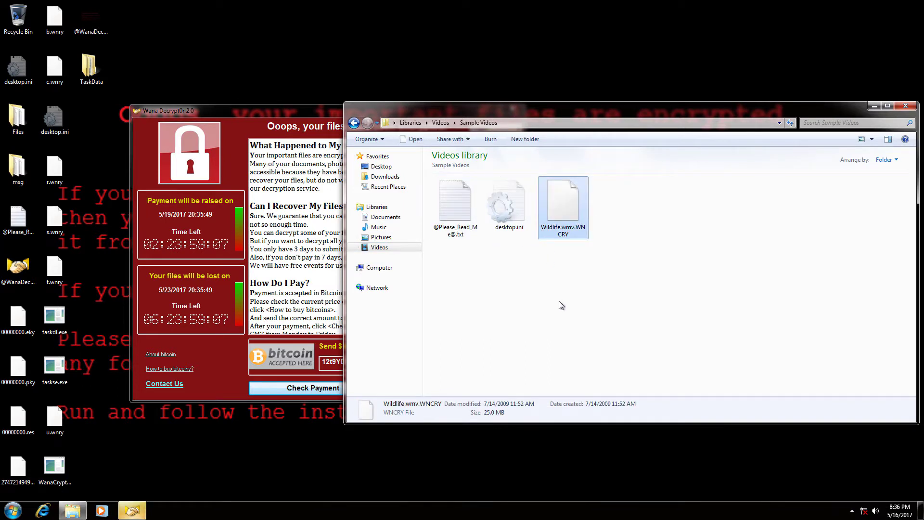
pyautogui.click(558, 301)
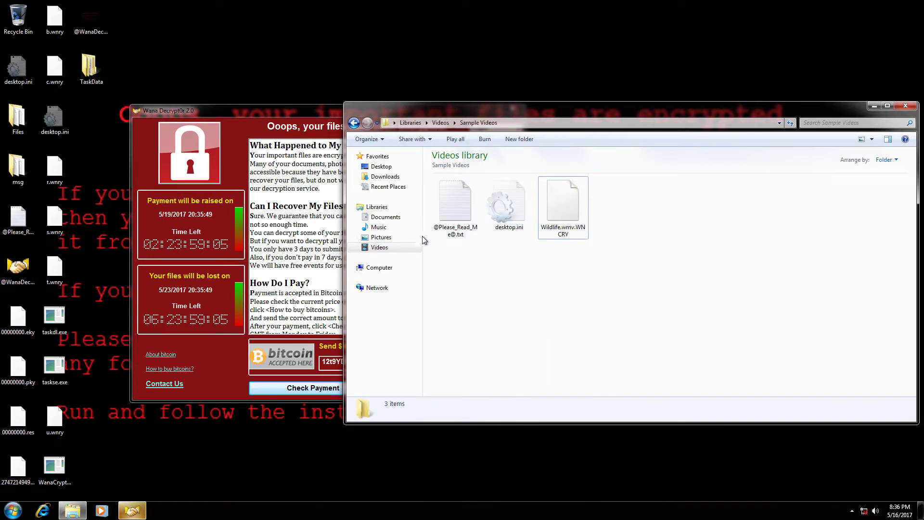
pyautogui.click(353, 123)
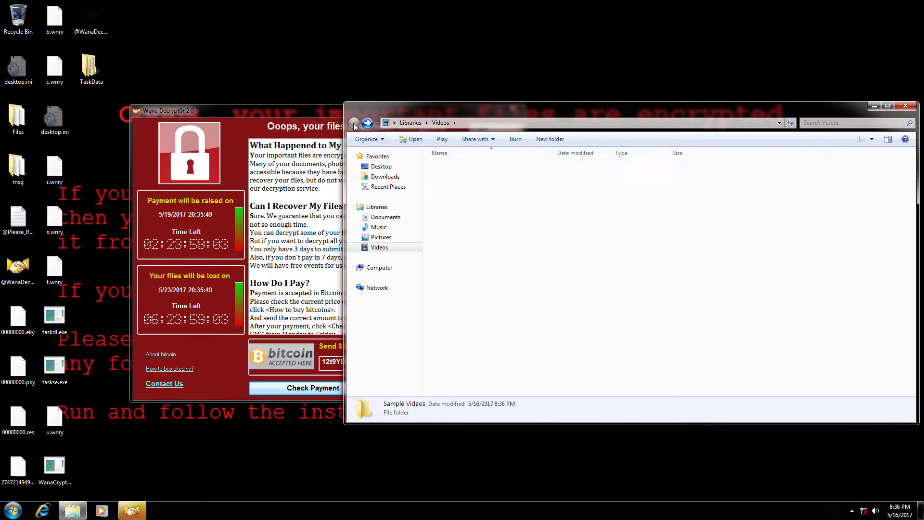
pyautogui.click(354, 124)
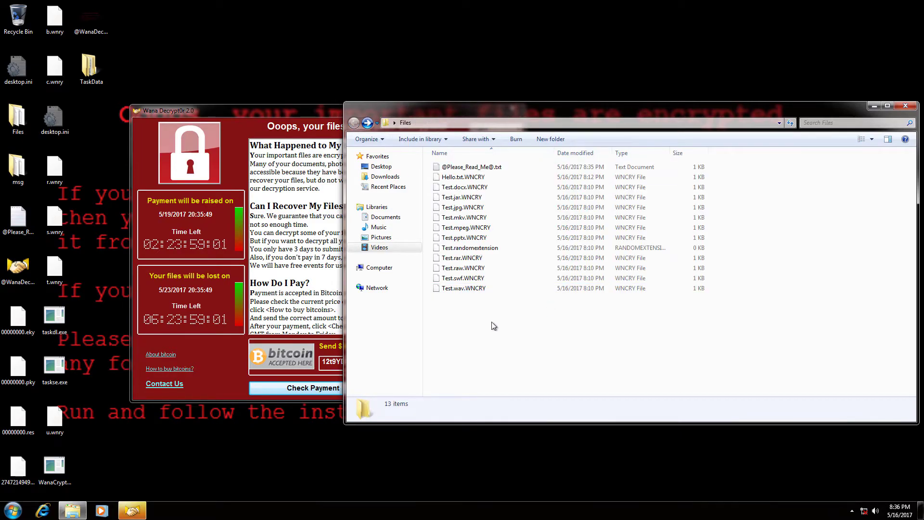
# - Bring the Wana Decrypt0r 2.0 window forward, read its ransom note to the end, and examine the bitcoin address field
pyautogui.click(289, 164)
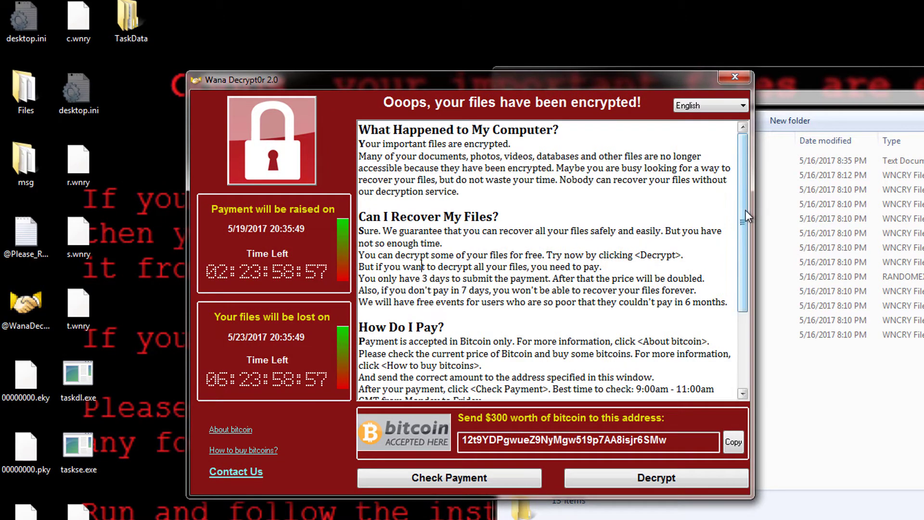
pyautogui.moveTo(746, 210); pyautogui.dragTo(746, 299)
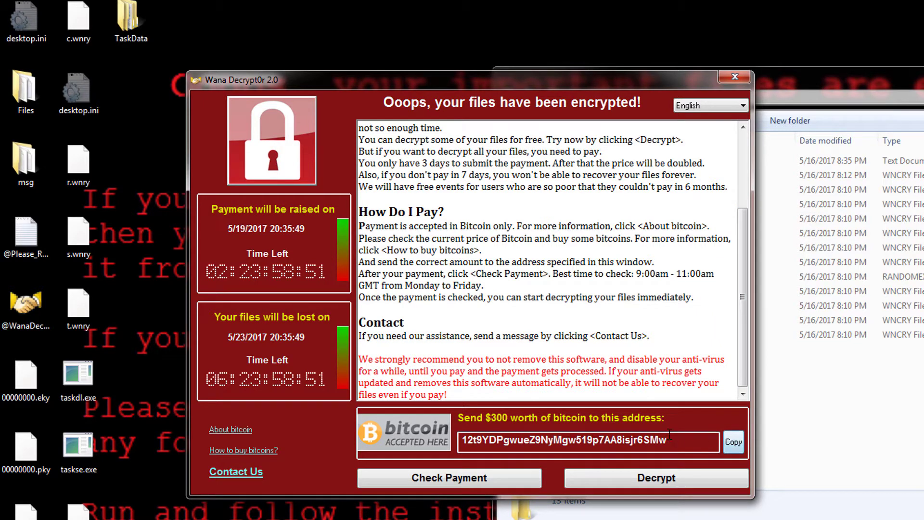
pyautogui.click(490, 440)
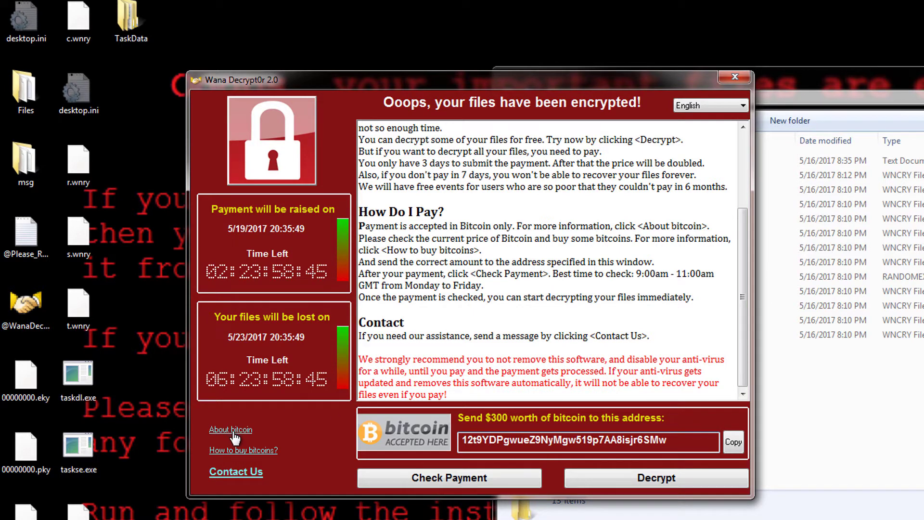
# - Try the payment check and cancel it, and try to decrypt the files on My Computer, dismissing the notice and closing the Decrypt window
pyautogui.click(483, 481)
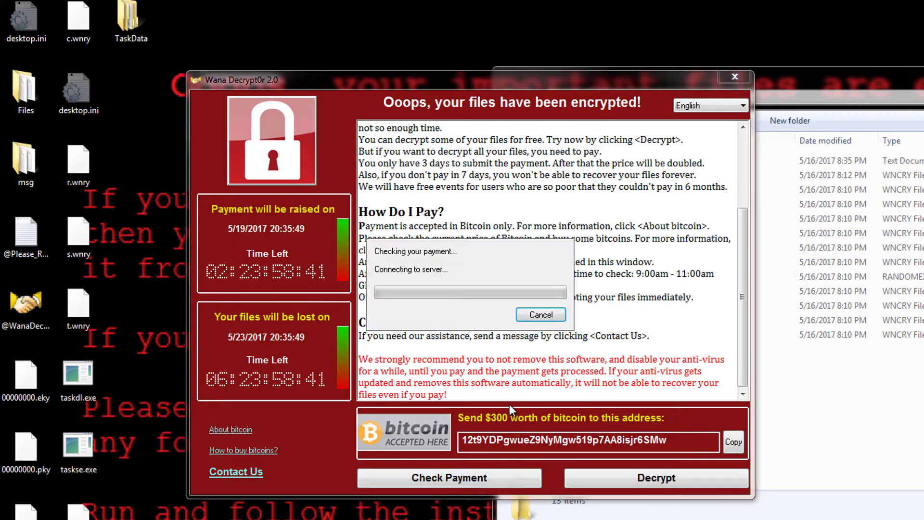
pyautogui.click(529, 317)
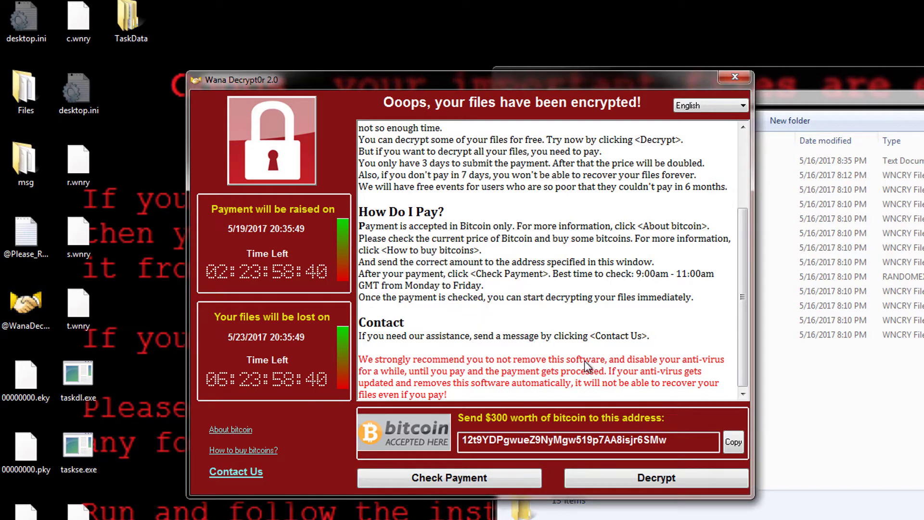
pyautogui.click(647, 476)
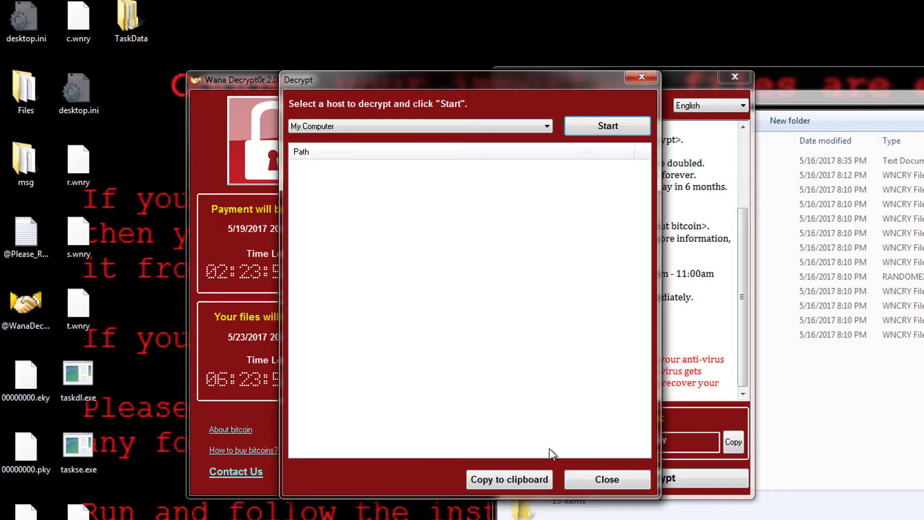
pyautogui.click(598, 125)
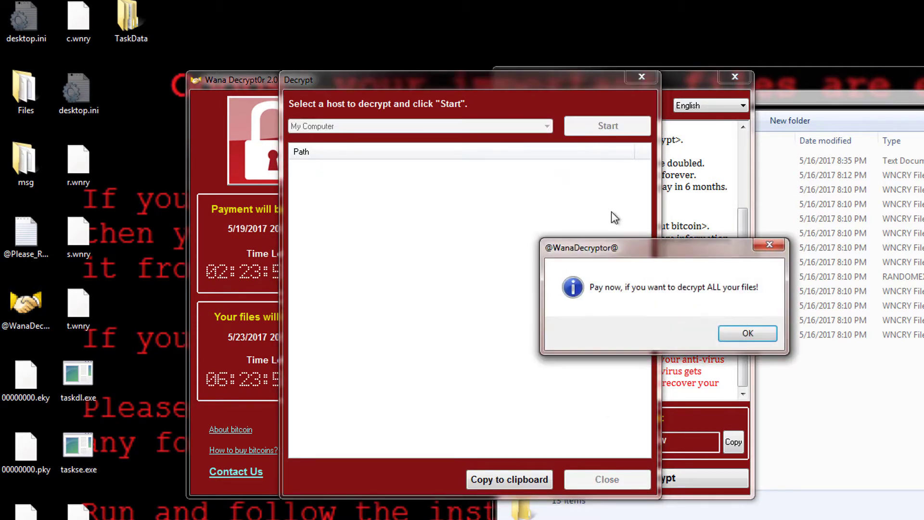
pyautogui.click(744, 335)
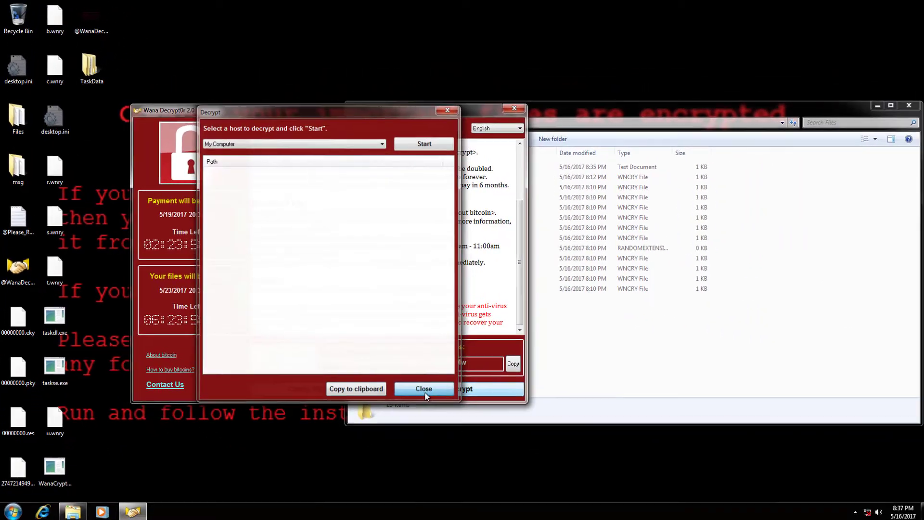
pyautogui.click(606, 479)
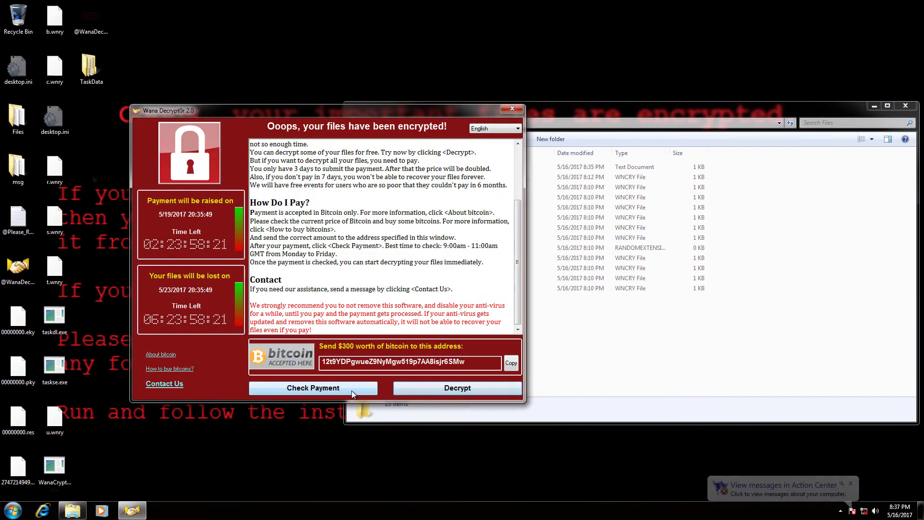
# - Launch the Registry Editor and examine the wd value in HKEY_CURRENT_USER\Software\WanaCrypt0r
pyautogui.press('super+r')
pyautogui.write('mspaint')
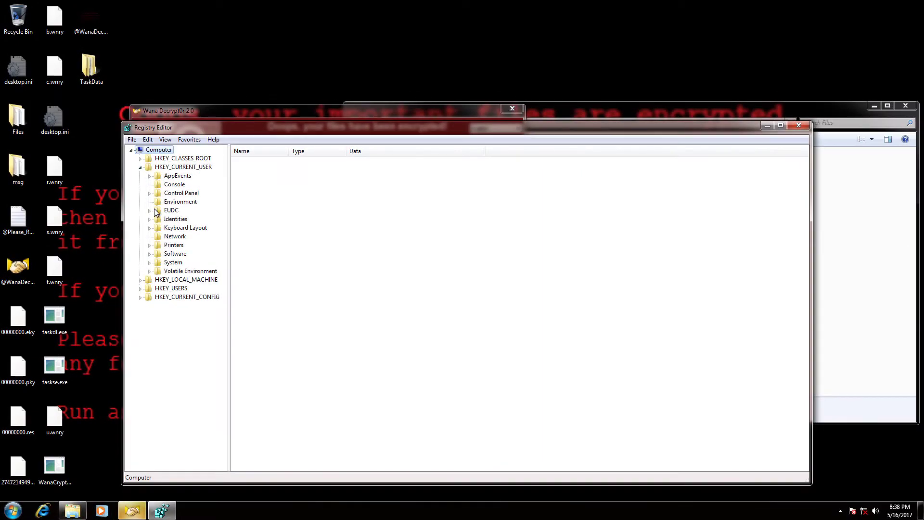
pyautogui.click(149, 255)
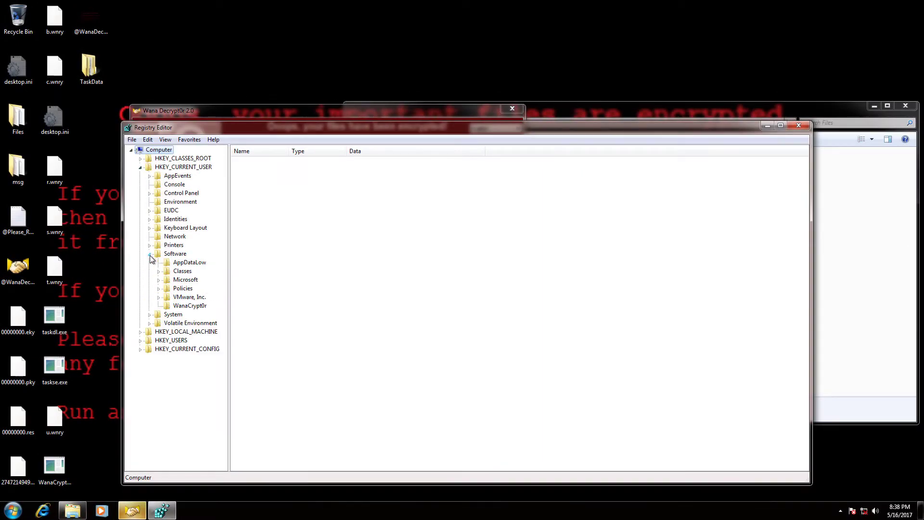
pyautogui.click(158, 280)
pyautogui.click(178, 409)
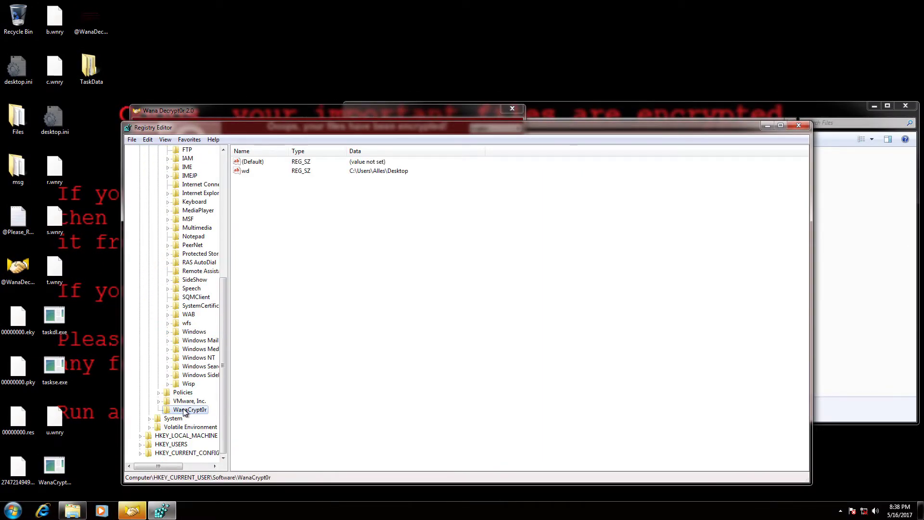
pyautogui.doubleClick(238, 173)
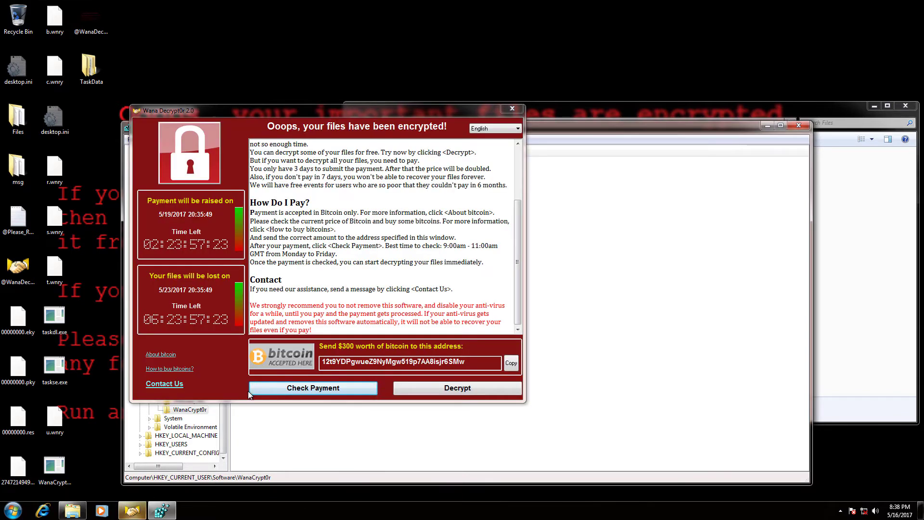
# - Bring the Registry Editor forward and examine the startup value for tasksche.exe in HKEY_CURRENT_USER\Software\Microsoft\Windows\CurrentVersion\Run
pyautogui.click(332, 438)
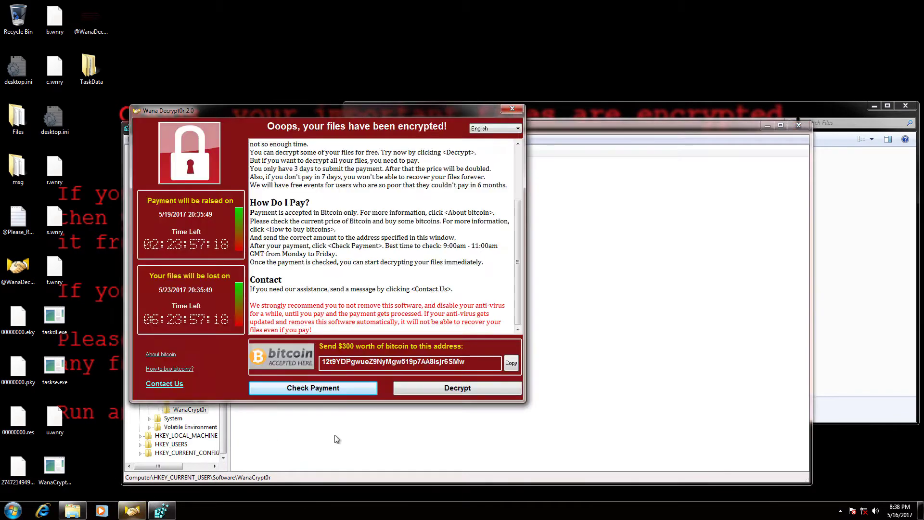
pyautogui.click(337, 439)
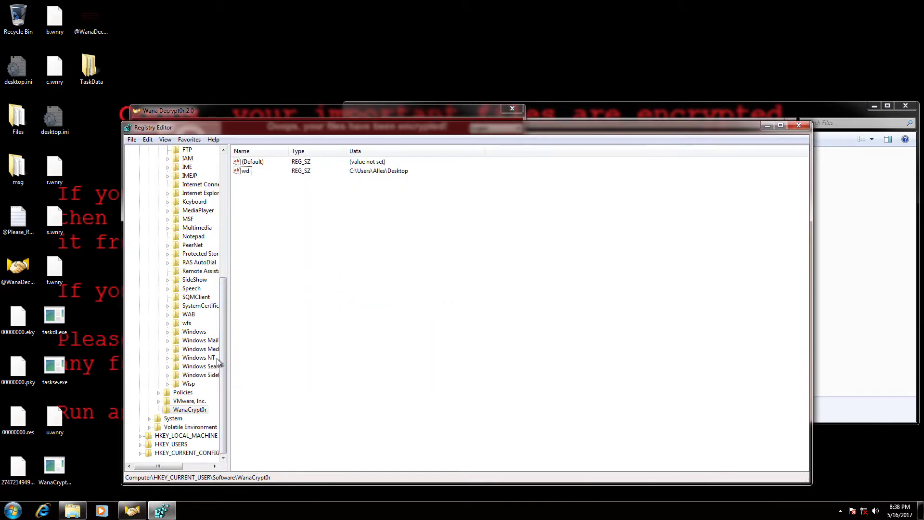
pyautogui.click(168, 331)
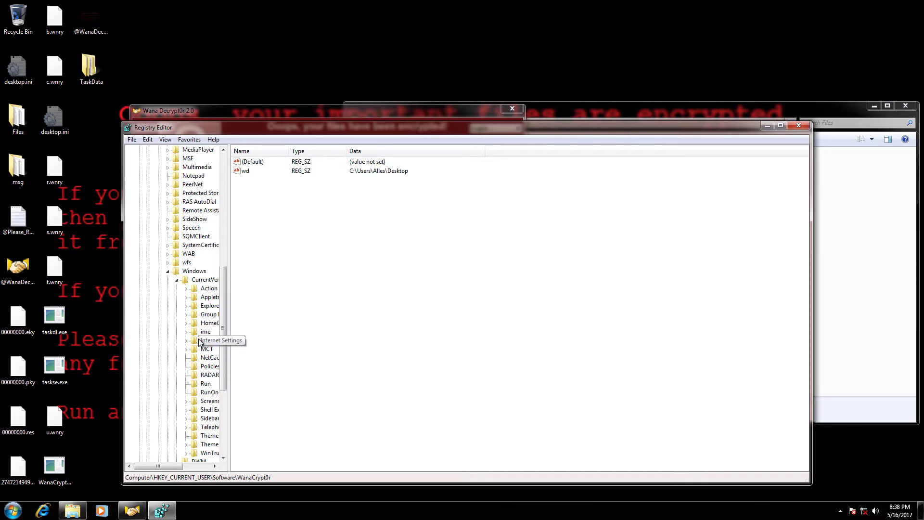
pyautogui.scroll(-1, 205, 371)
pyautogui.click(206, 357)
pyautogui.doubleClick(274, 170)
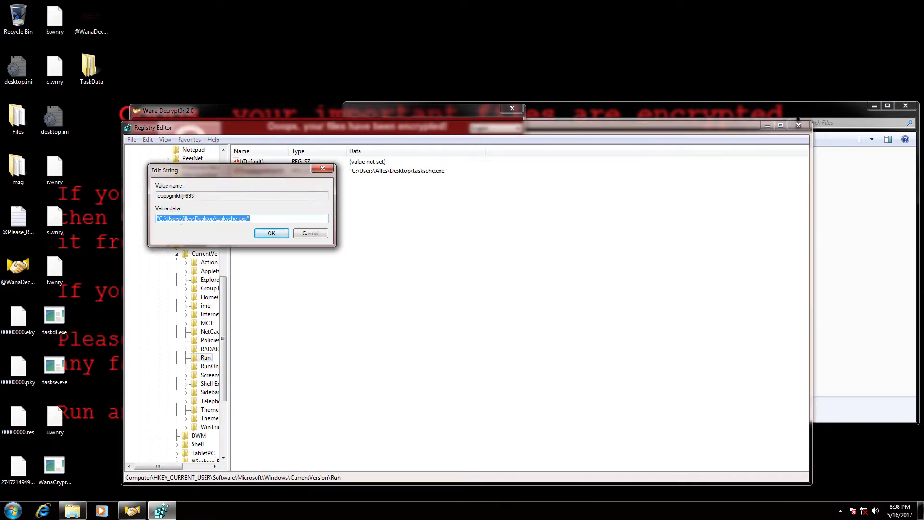
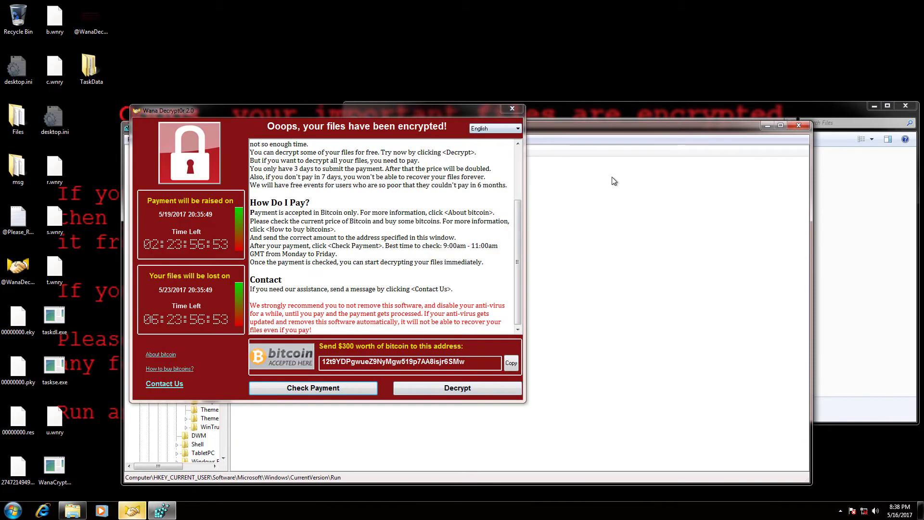
# - Return to the Registry Editor, collapse the Microsoft key, and check the Wallpaper value in HKEY_CURRENT_USER\Control Panel\Desktop
pyautogui.click(339, 458)
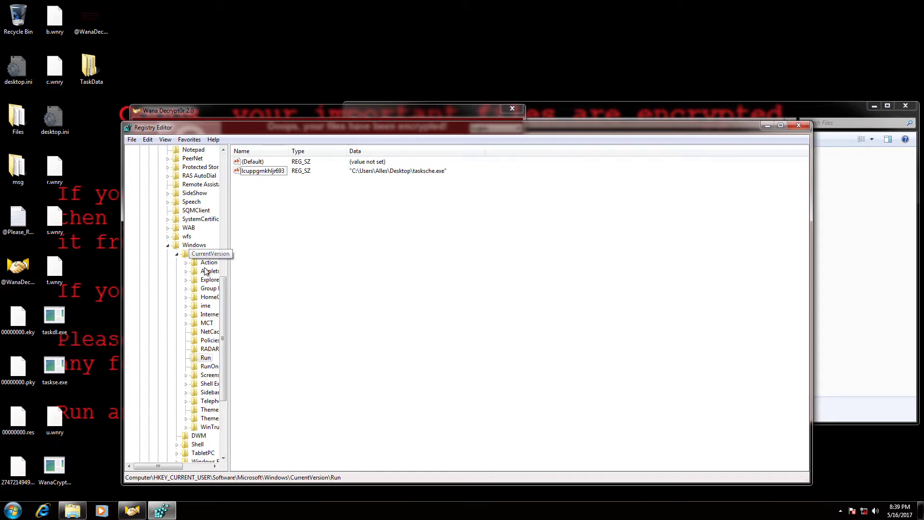
pyautogui.scroll(7, 223, 301)
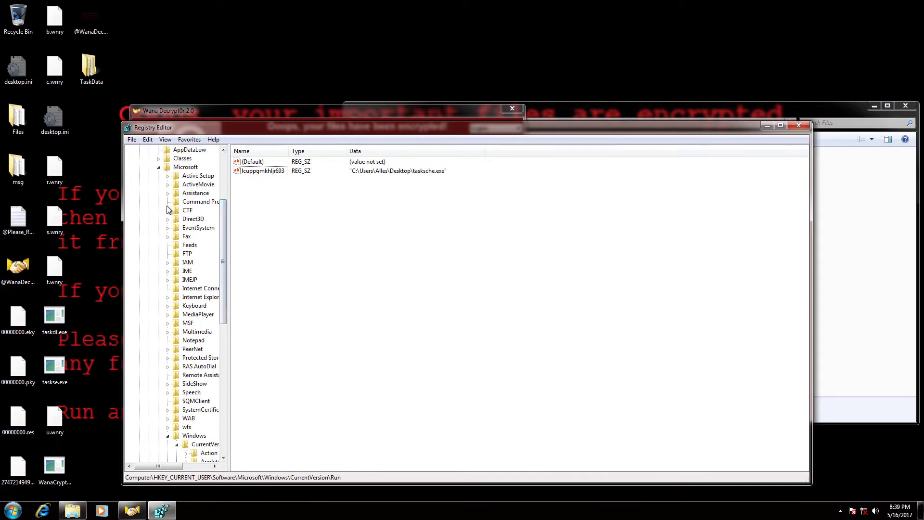
pyautogui.click(159, 168)
pyautogui.click(150, 194)
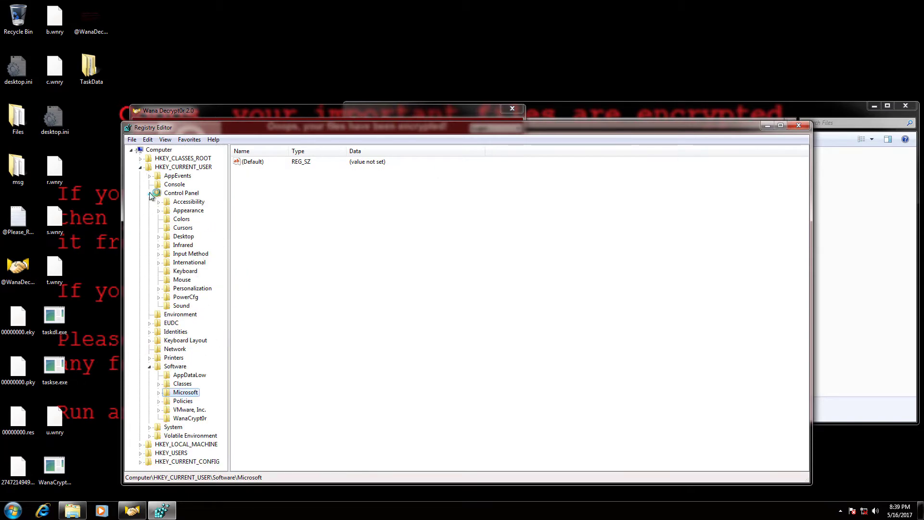
pyautogui.click(187, 236)
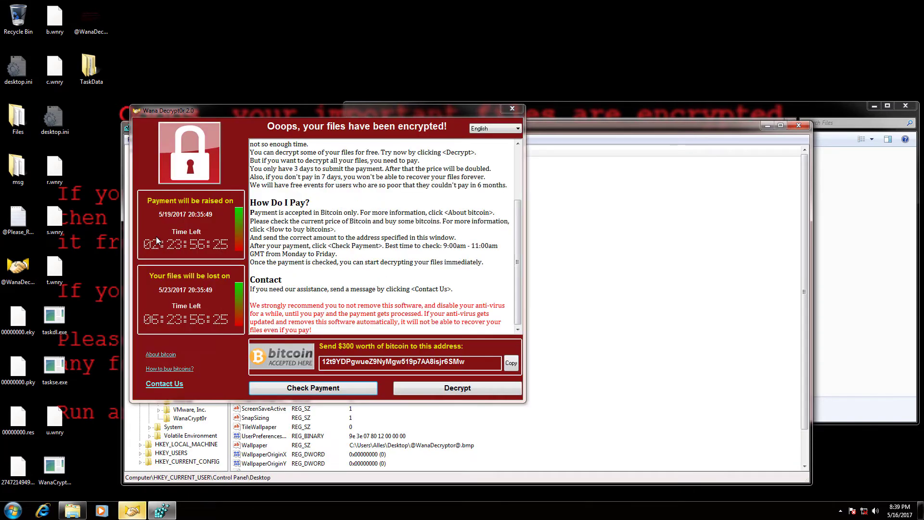
pyautogui.click(255, 445)
pyautogui.click(82, 19)
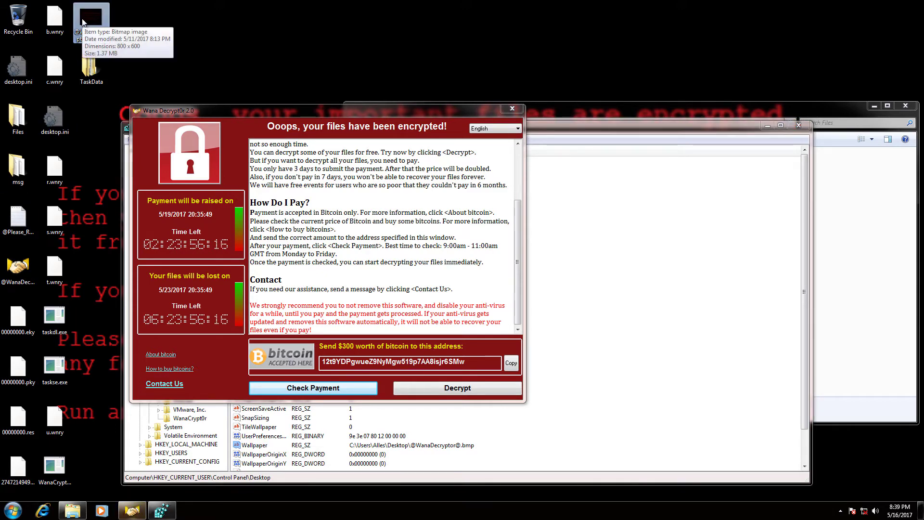
pyautogui.doubleClick(82, 18)
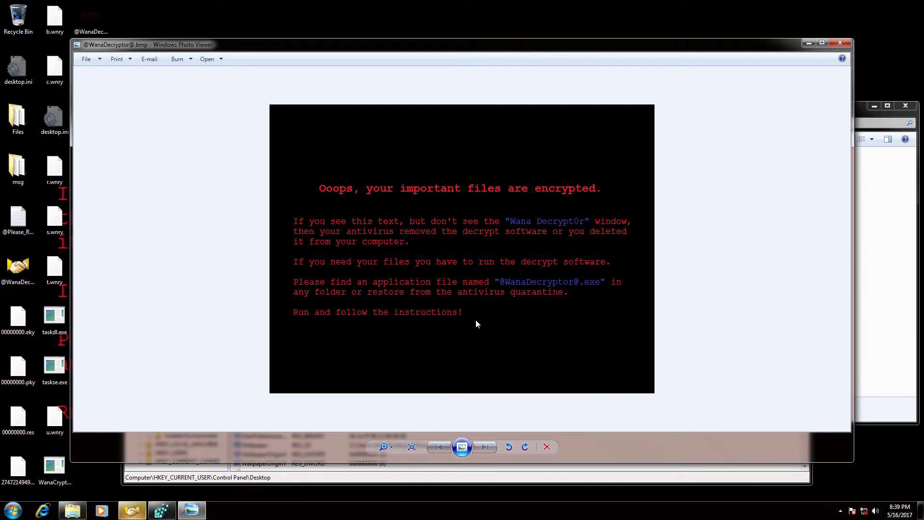
pyautogui.scroll(3, 591, 326)
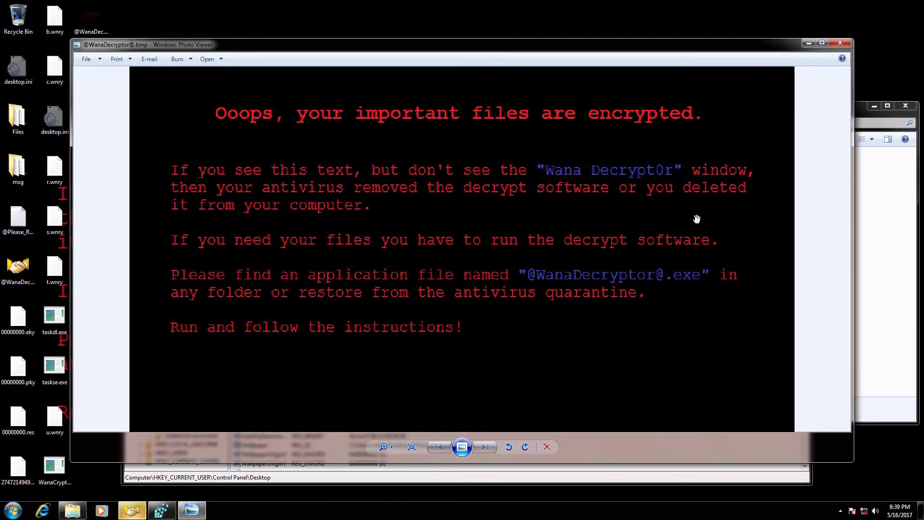
pyautogui.scroll(-3, 575, 237)
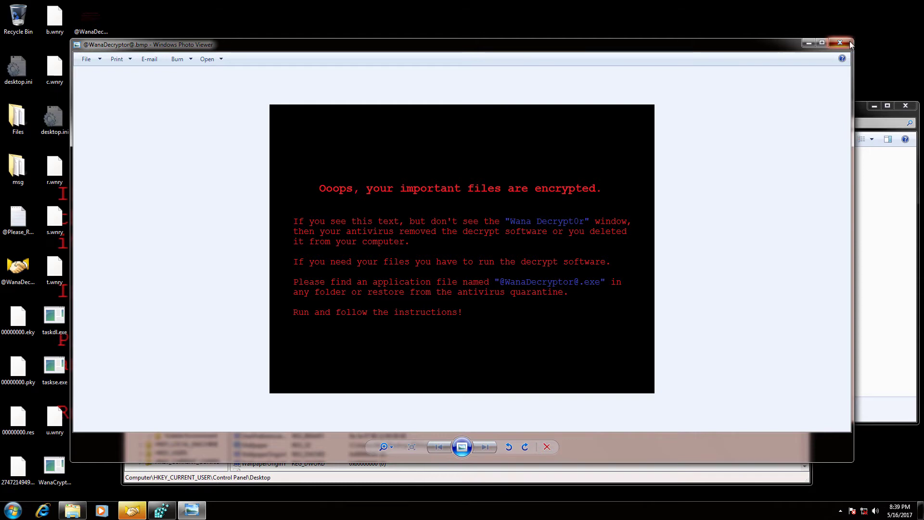
pyautogui.click(850, 42)
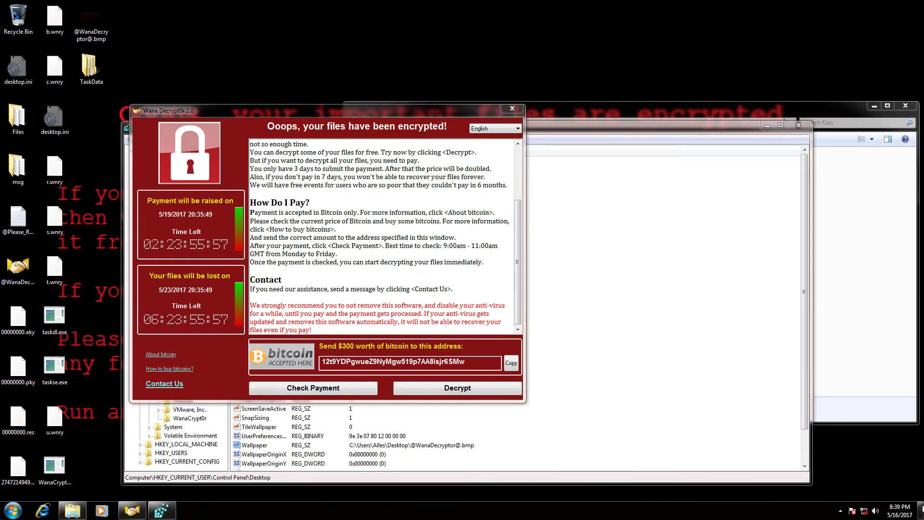
# - Clear the view to the desktop, apply the Windows 7 Aero theme in the Personalization settings, and close them
pyautogui.click(920, 510)
pyautogui.rightClick(566, 288)
pyautogui.click(452, 242)
pyautogui.rightClick(604, 356)
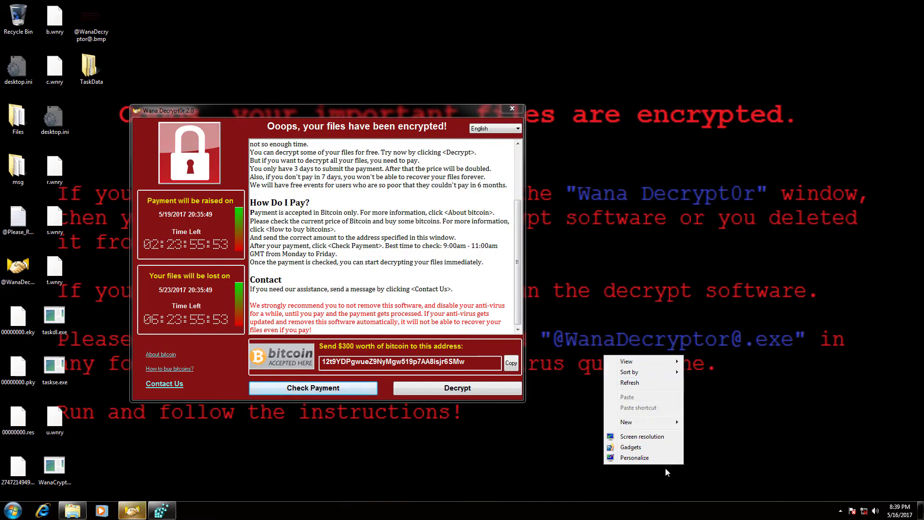
pyautogui.click(634, 457)
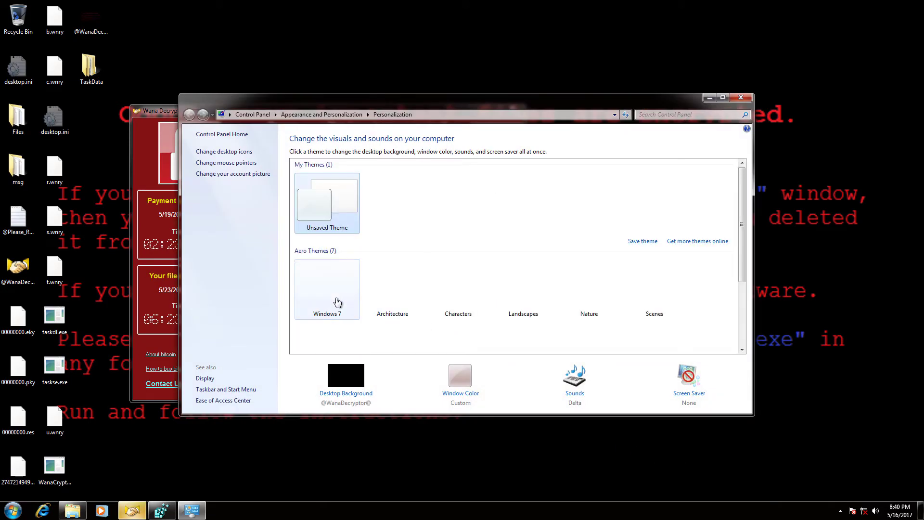
pyautogui.click(337, 301)
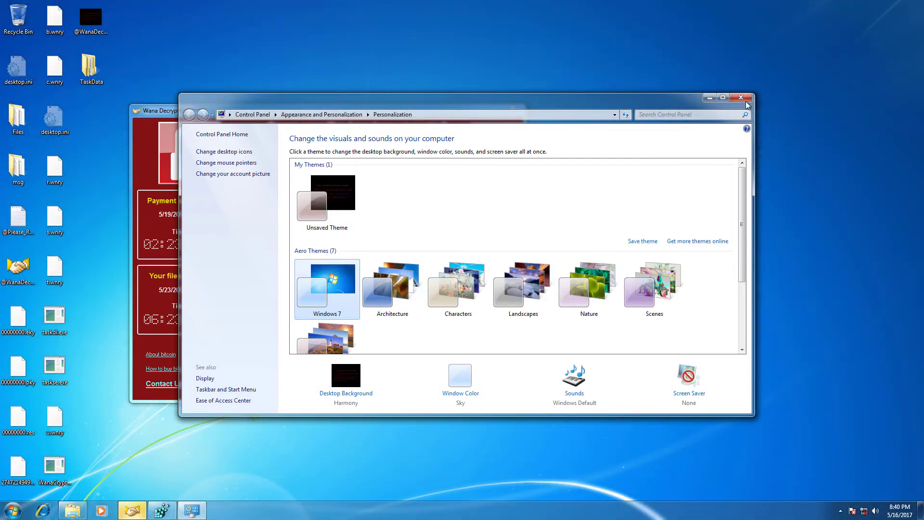
pyautogui.click(735, 99)
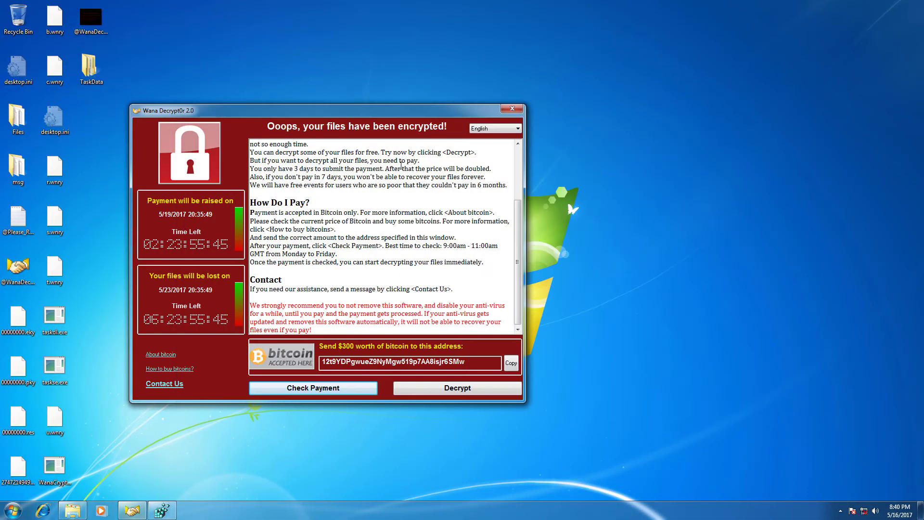
# - Move the Wana Decrypt0r 2.0 window toward the middle of the desktop and set the system date to May 18, 2017
pyautogui.moveTo(375, 114); pyautogui.dragTo(517, 115)
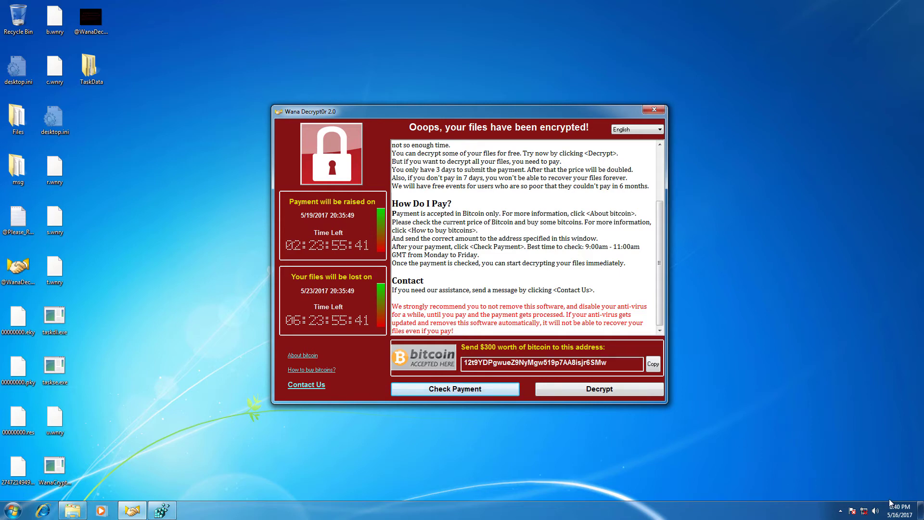
pyautogui.click(898, 510)
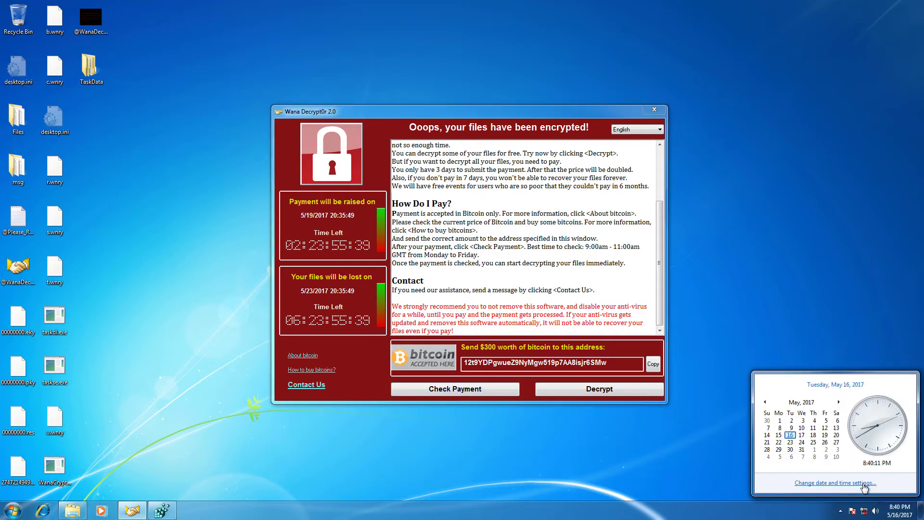
pyautogui.click(861, 483)
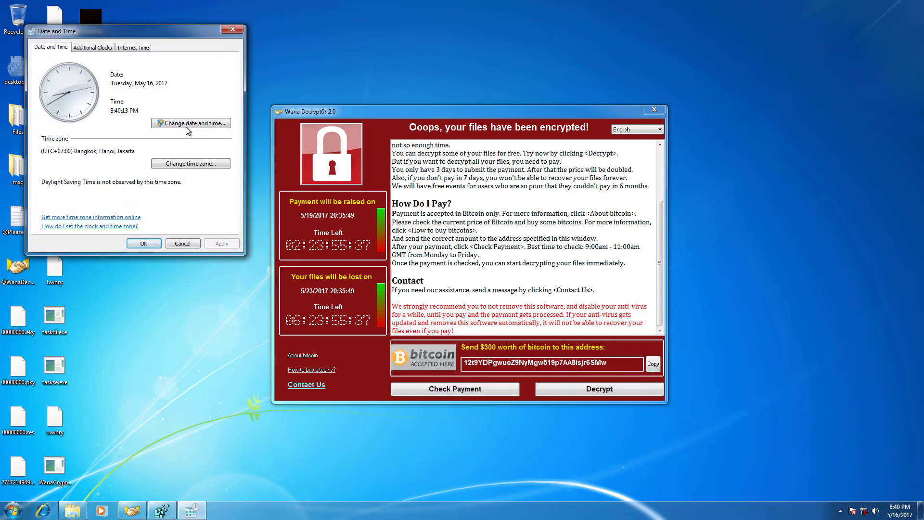
pyautogui.click(187, 124)
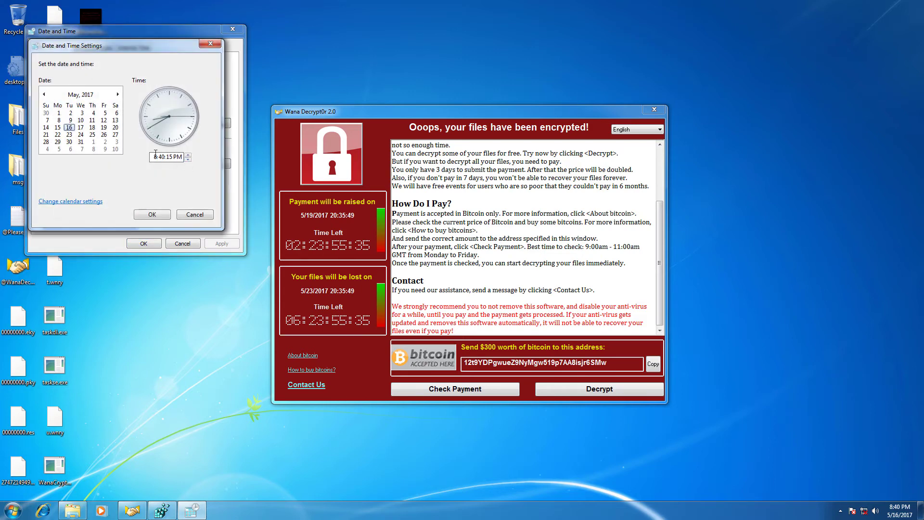
pyautogui.click(92, 127)
pyautogui.click(155, 215)
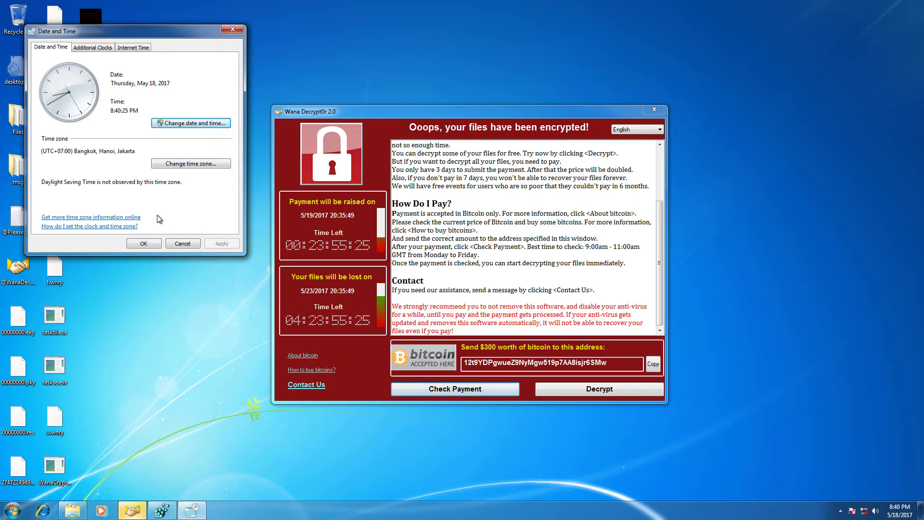
# - Advance the system date to May 19, 2017, and again to May 23, 2017
pyautogui.click(168, 121)
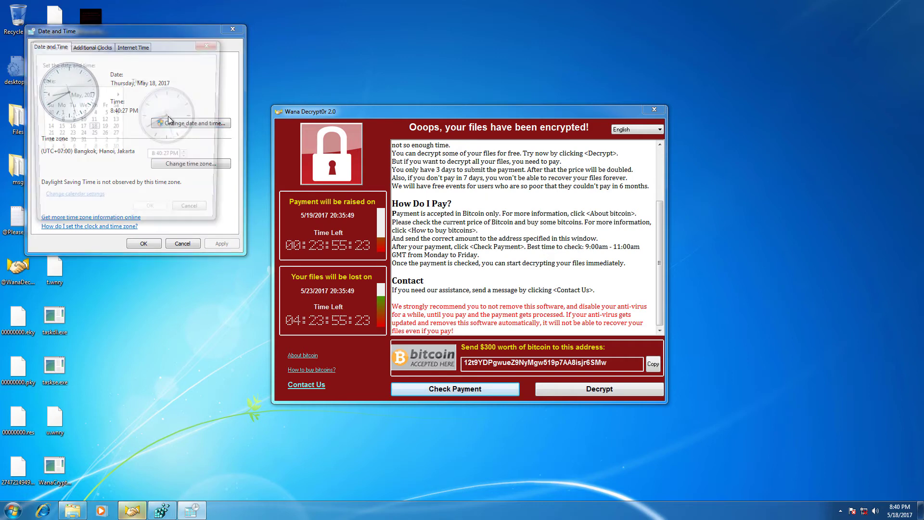
pyautogui.click(105, 128)
pyautogui.click(153, 213)
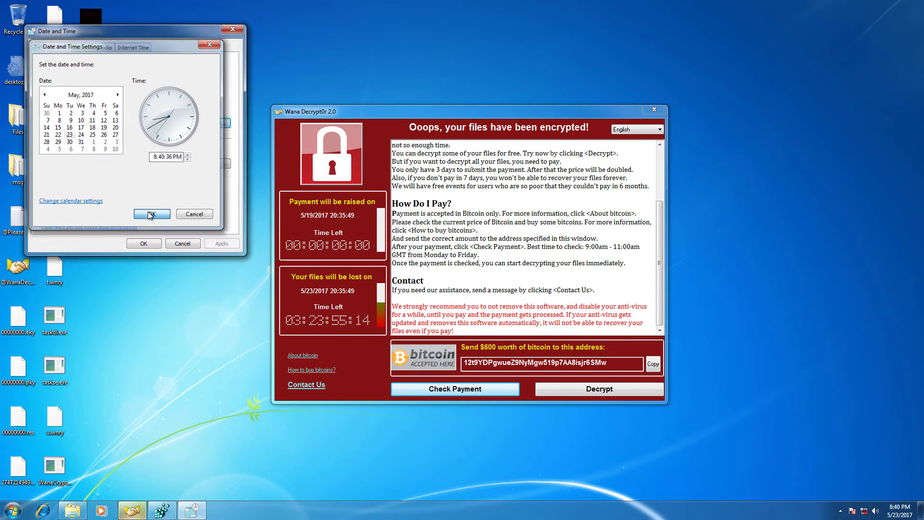
pyautogui.click(150, 214)
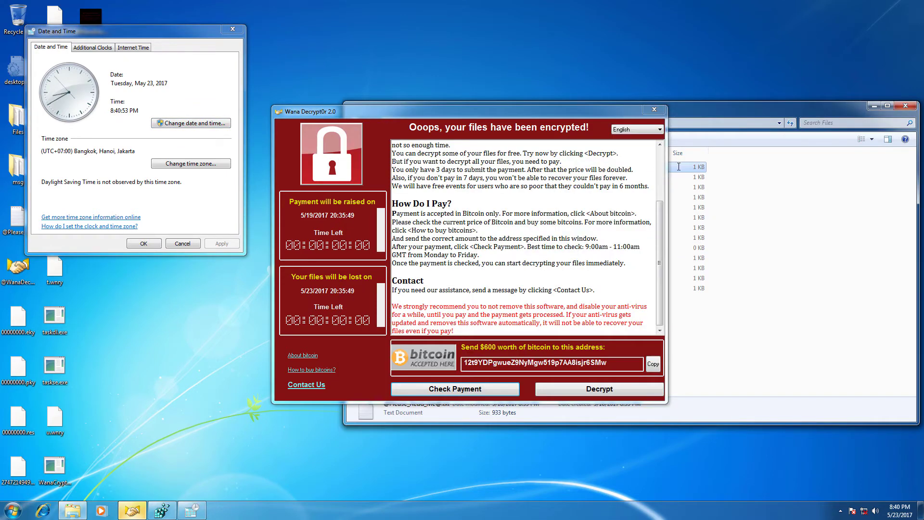
pyautogui.doubleClick(689, 166)
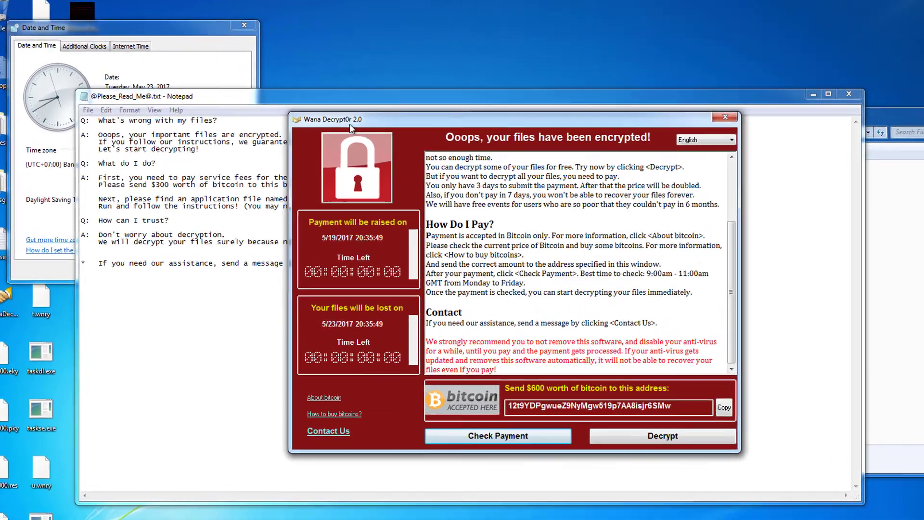
pyautogui.moveTo(326, 111); pyautogui.dragTo(628, 254)
pyautogui.click(604, 401)
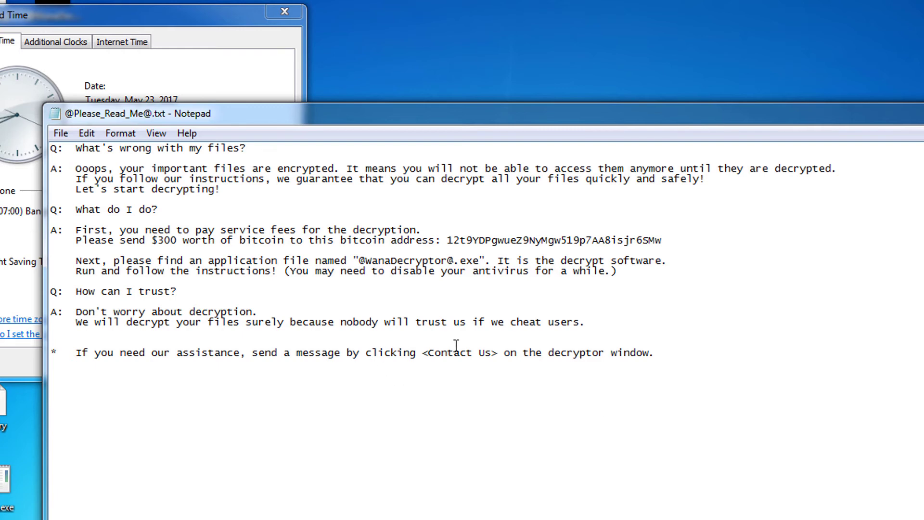
pyautogui.moveTo(425, 353); pyautogui.dragTo(500, 354)
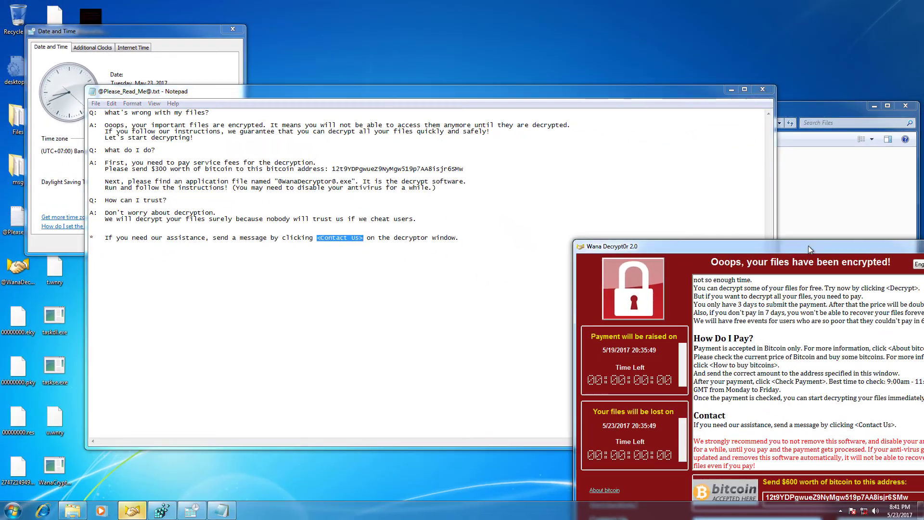
# - Move the Wana Decrypt0r 2.0 window fully into view, send the message "Hello!" via Contact Us, and close the window
pyautogui.moveTo(918, 278); pyautogui.dragTo(787, 97)
pyautogui.click(506, 366)
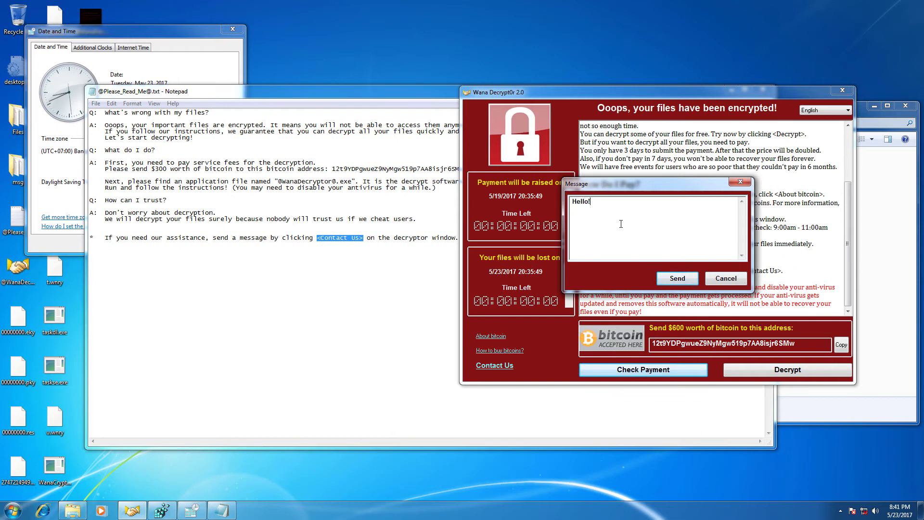
pyautogui.click(691, 280)
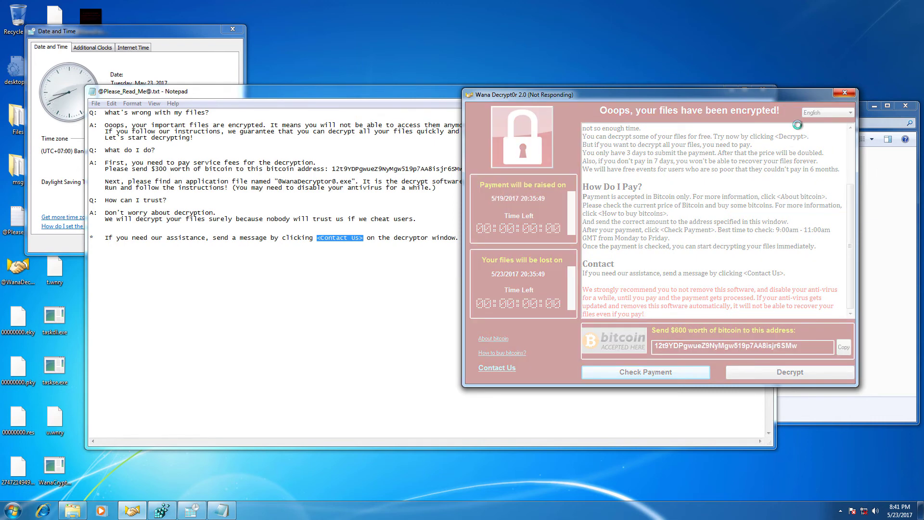
pyautogui.click(843, 93)
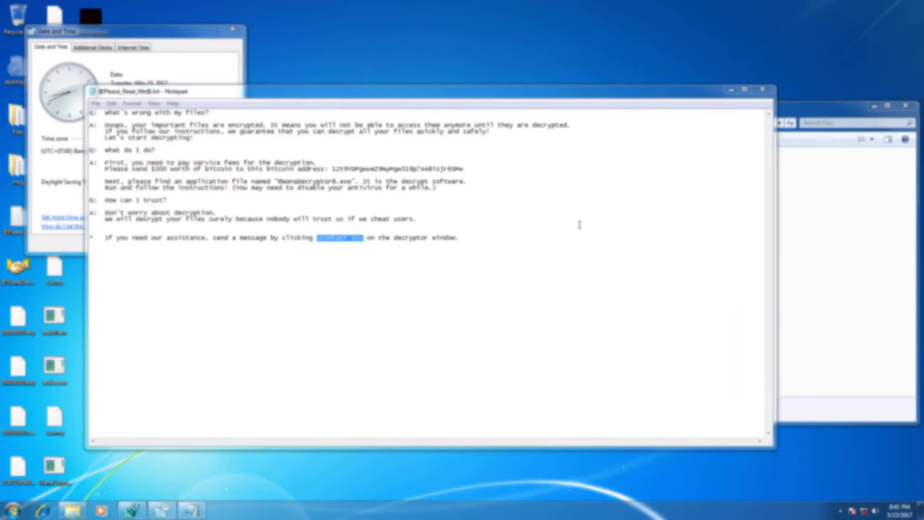